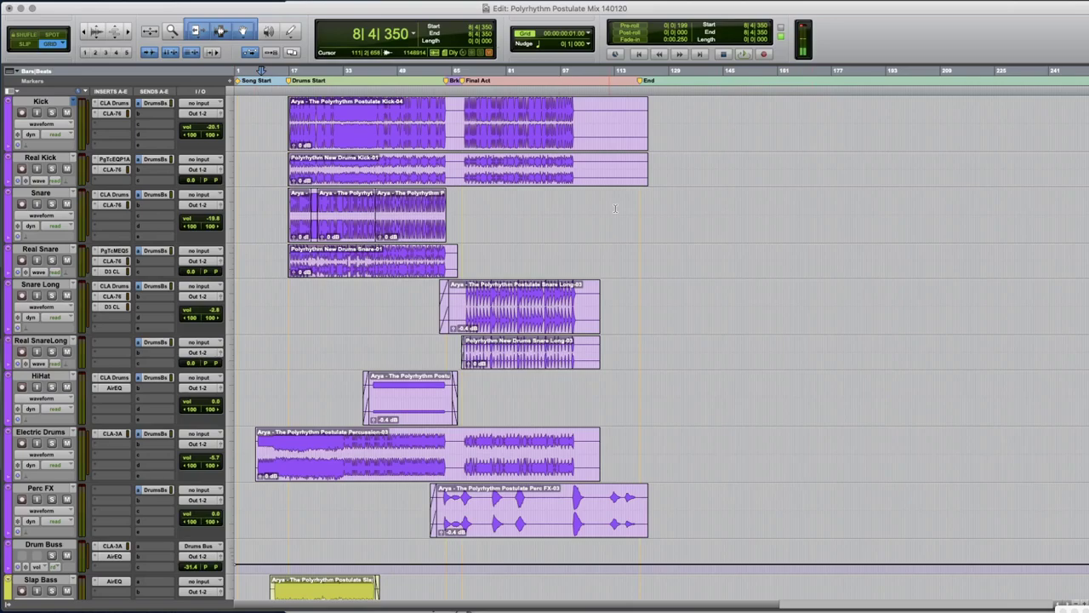
Step: Look over the session's tracks and the CLA-3A compressor on the Drum Buss track
scroll(614, 208, "down", 20)
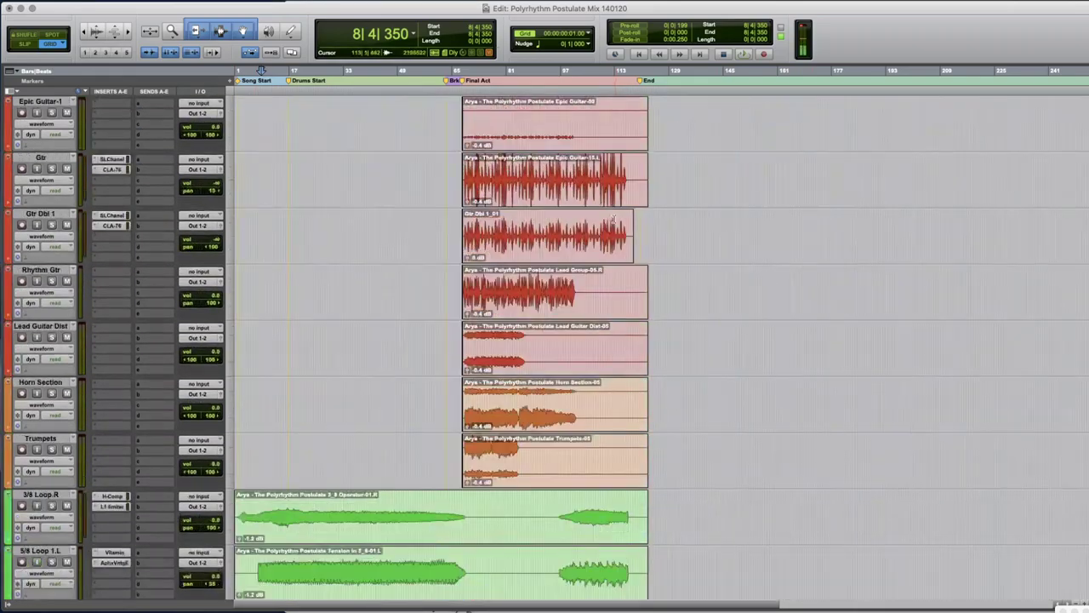
scroll(614, 220, "up", 20)
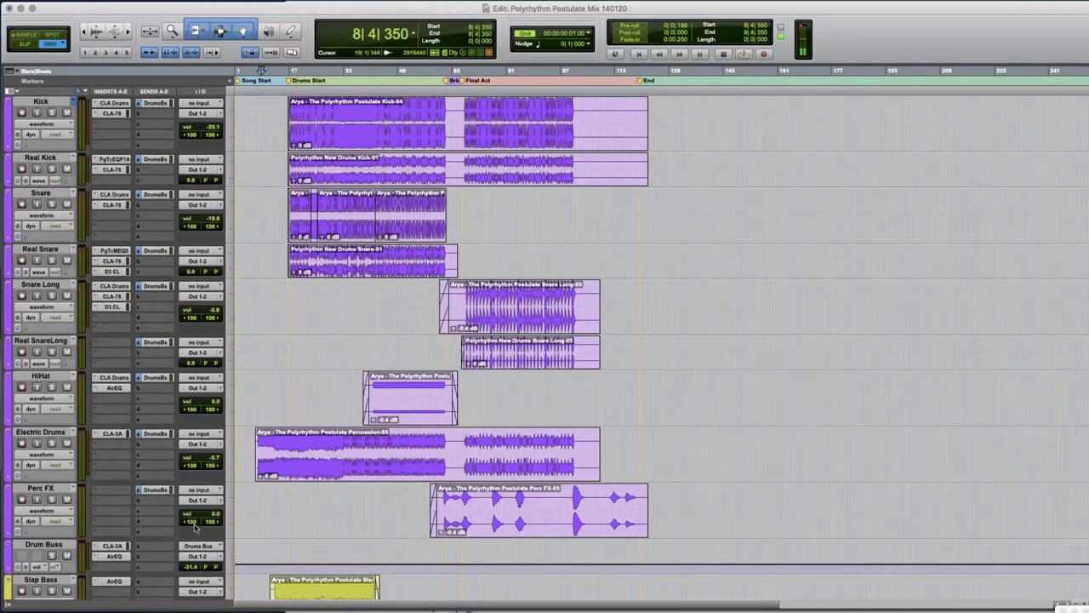
left_click(114, 549)
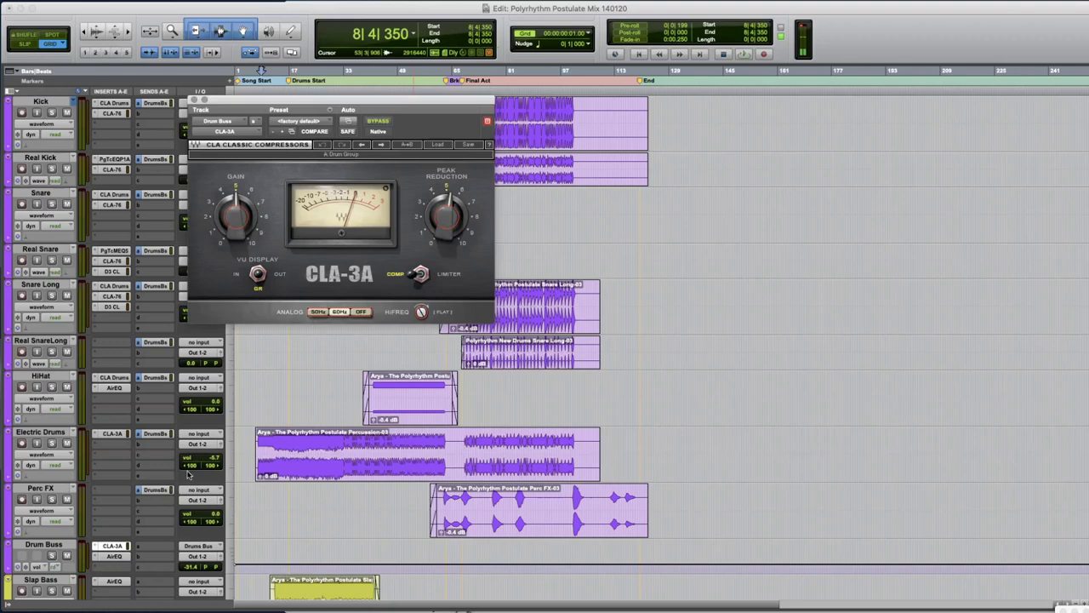
left_click(114, 556)
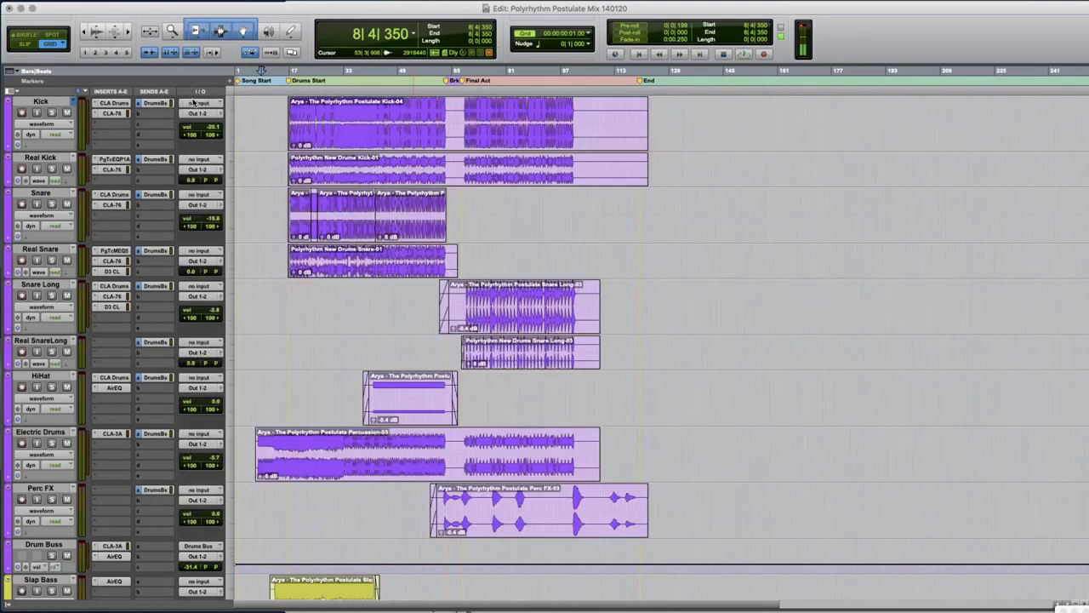
Step: Show only the tracks assigned to the Drums Bus
left_click(193, 100)
right_click(198, 547)
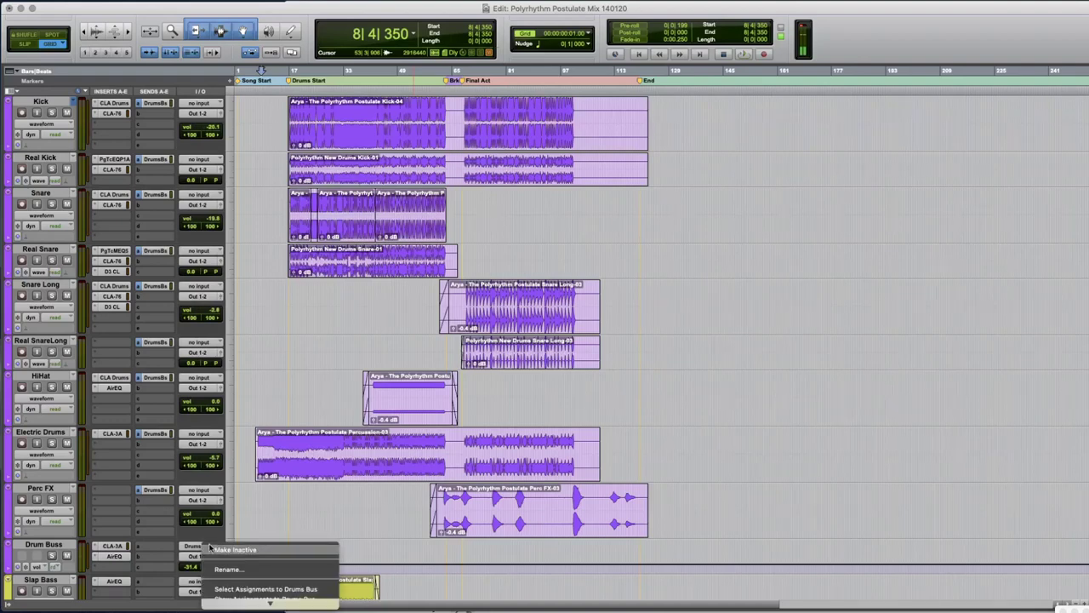
mouse_move(252, 603)
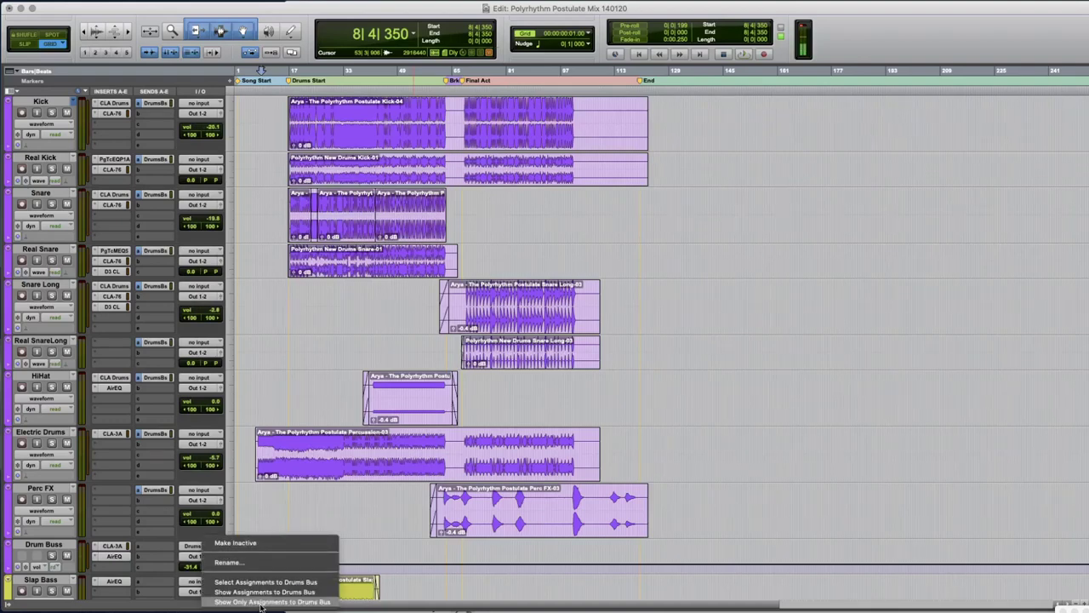
left_click(260, 602)
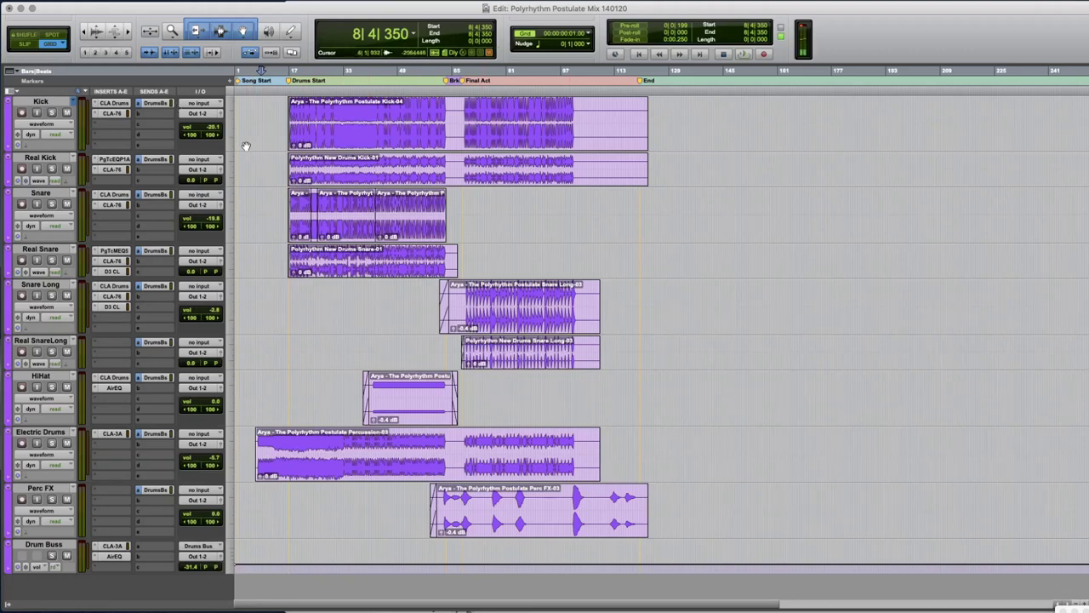
Step: View the Drums Bus sends of Kick, Real Kick and Snare in turn, and set the Snare send level to -12.1 dB
left_click(149, 104)
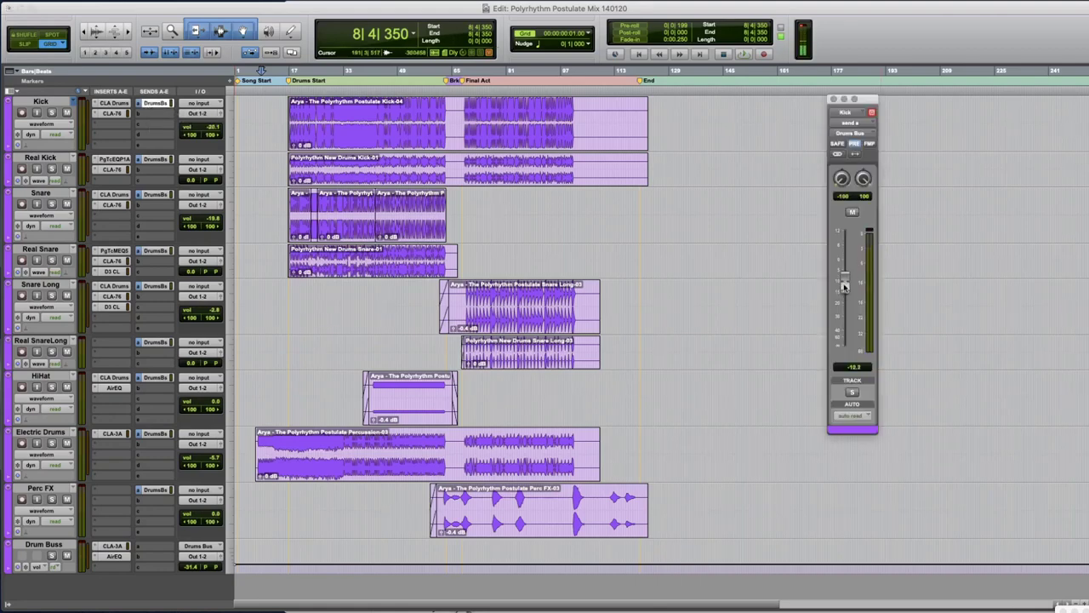
left_click(157, 160)
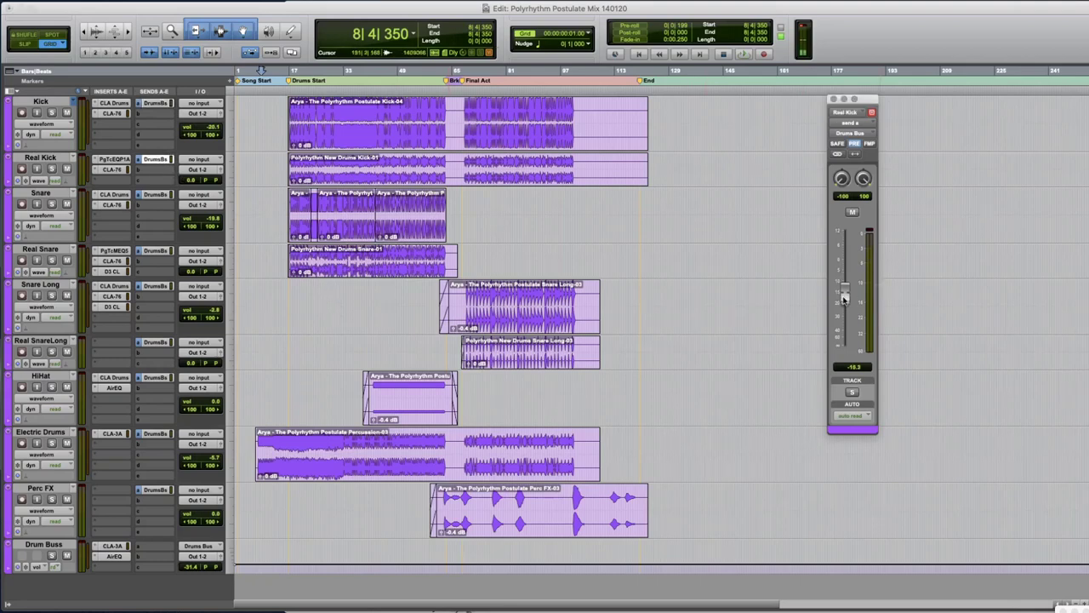
left_click(151, 195)
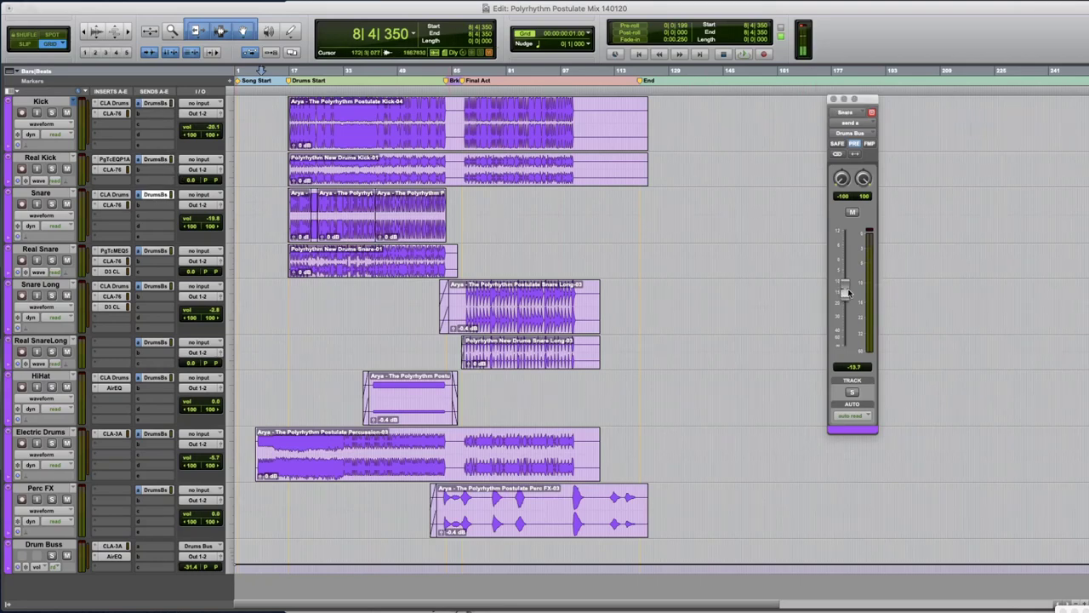
left_click_drag(848, 293, 847, 289)
Step: Open the Real Snare send window beside the Snare send window and keep both on screen
left_click(155, 250)
left_click_drag(860, 99, 910, 99)
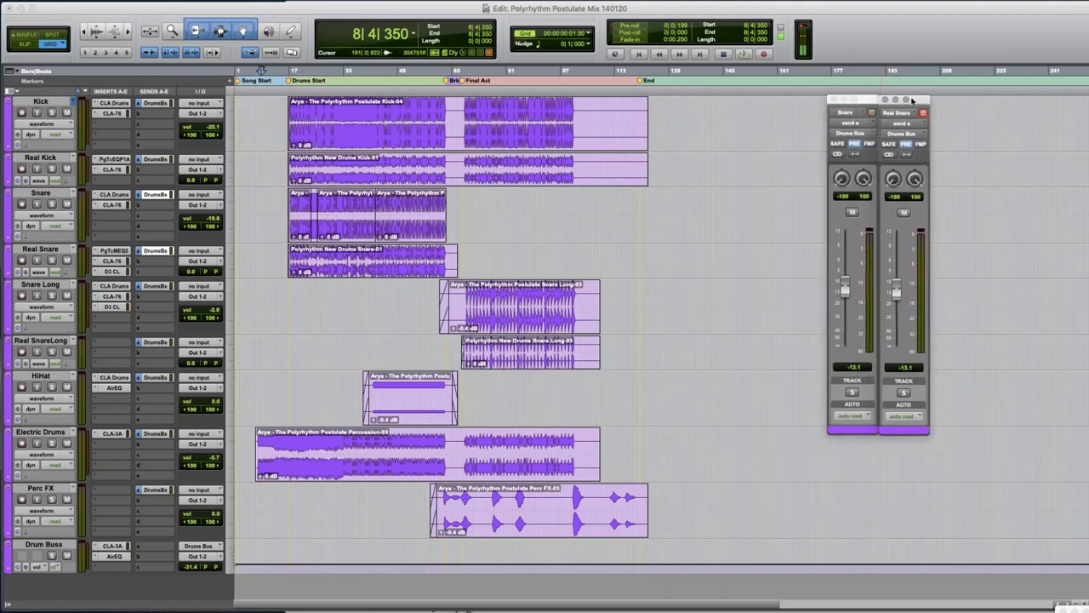
left_click(924, 113)
Step: Play the drums from bar 30 with both snare sends visible, stop playback and close the send windows
left_click(334, 294)
key("space")
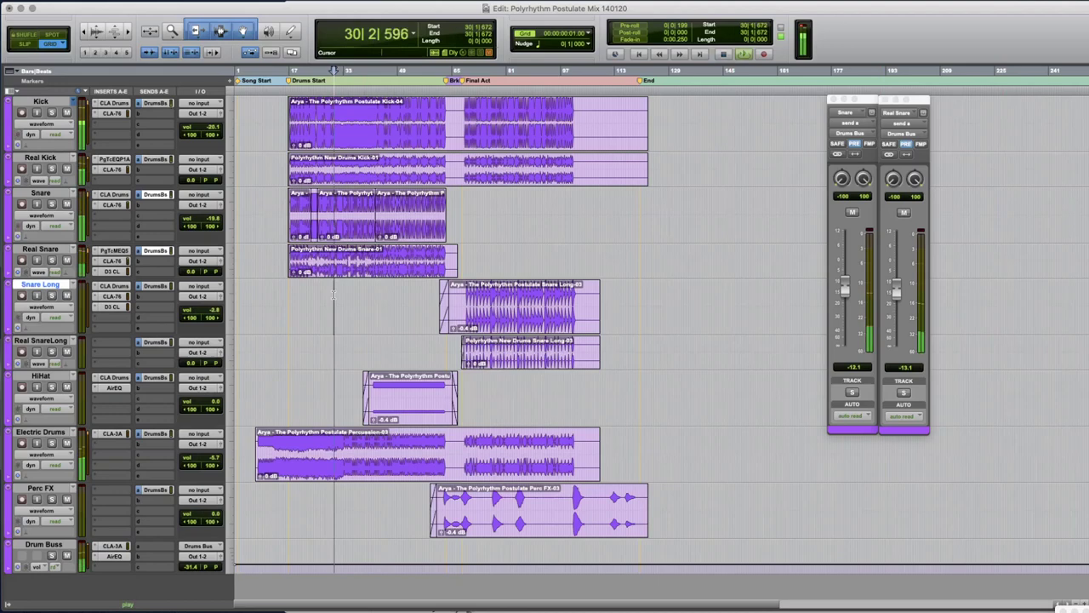
key("space")
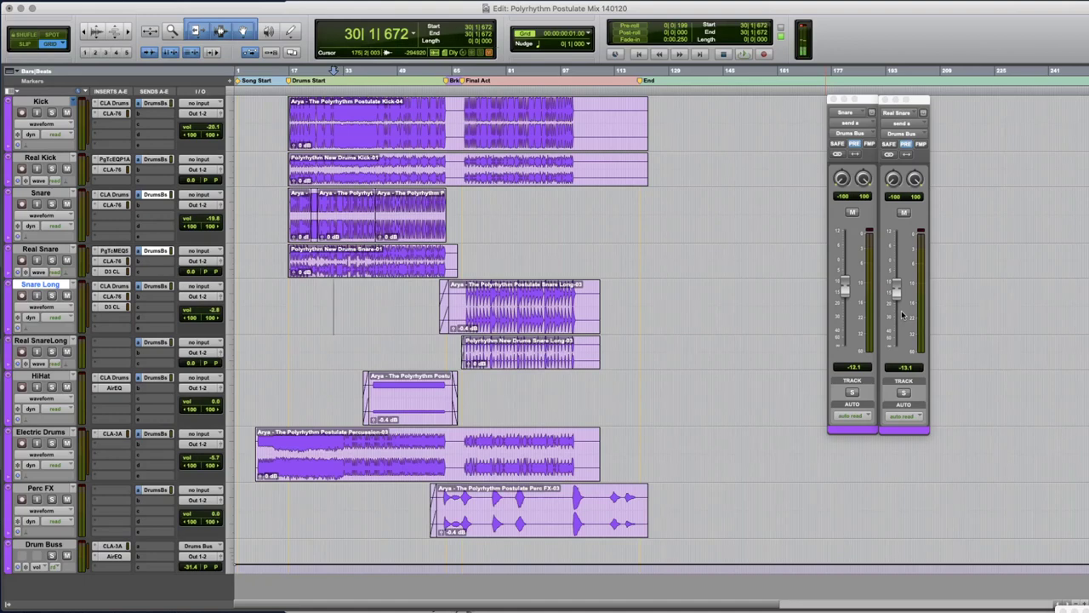
left_click(885, 100, "alt")
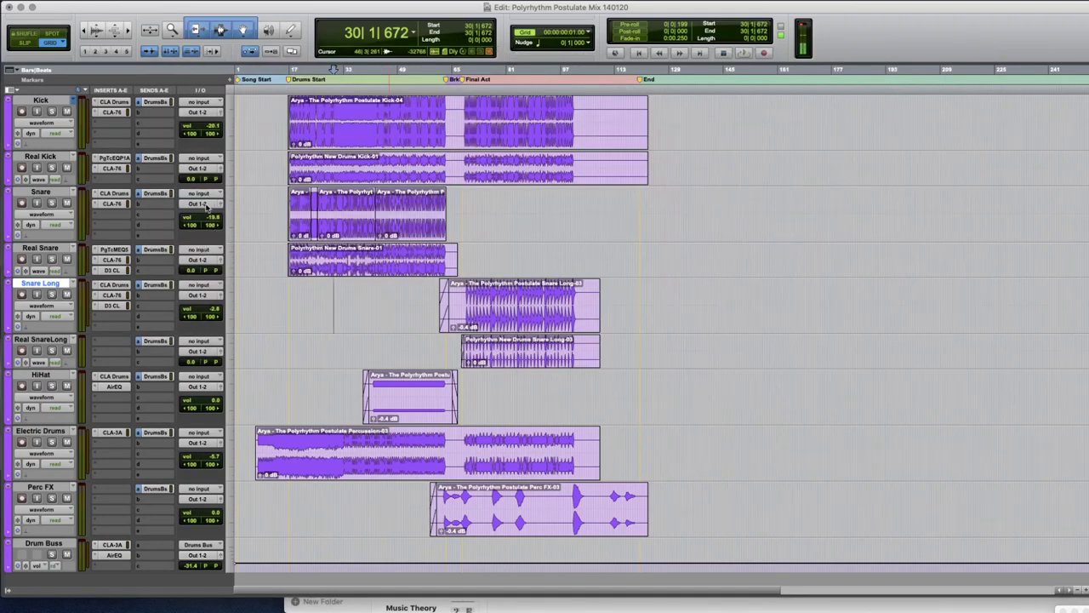
Step: Open separate Drums Bus send windows for all nine drum tracks from Kick to Perc FX
left_click(156, 103, "alt+shift")
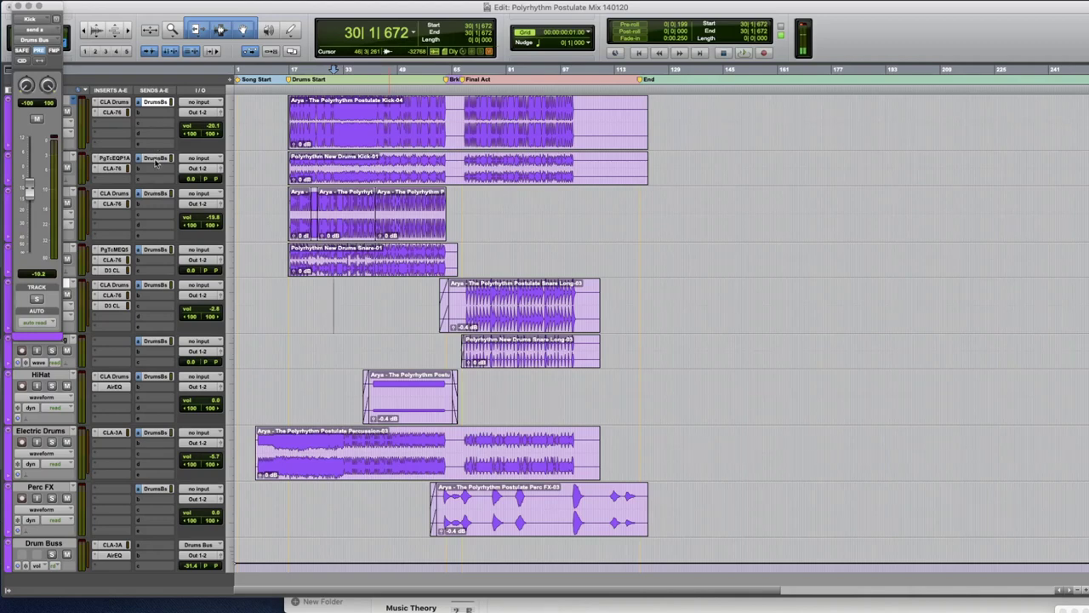
left_click(156, 195)
left_click(156, 194, "shift")
left_click(156, 249, "shift")
left_click(156, 284, "shift")
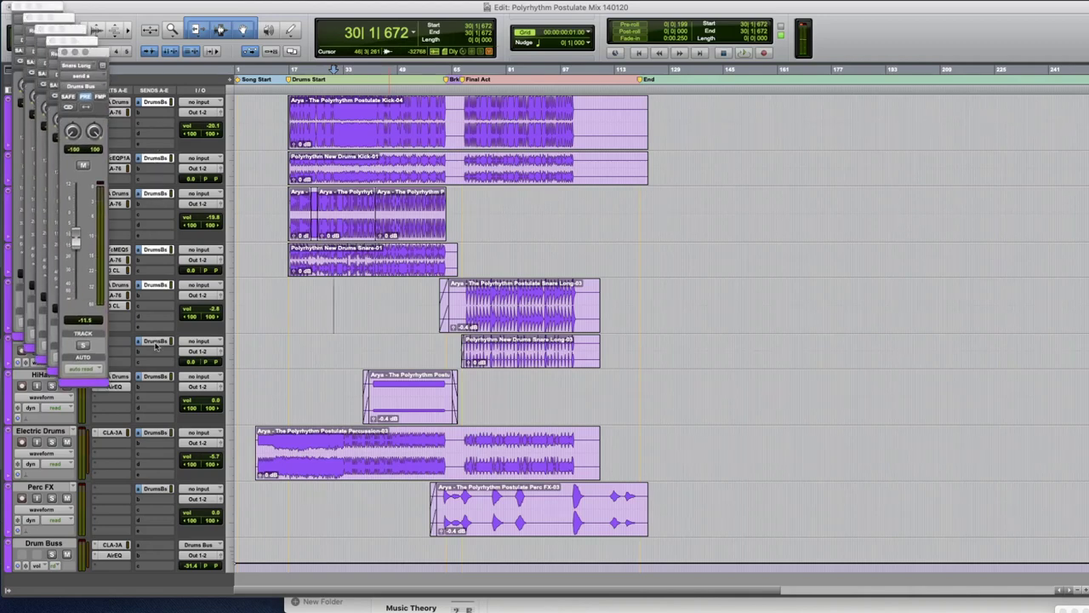
left_click(157, 340, "shift")
left_click(157, 377, "shift")
left_click(156, 432, "shift")
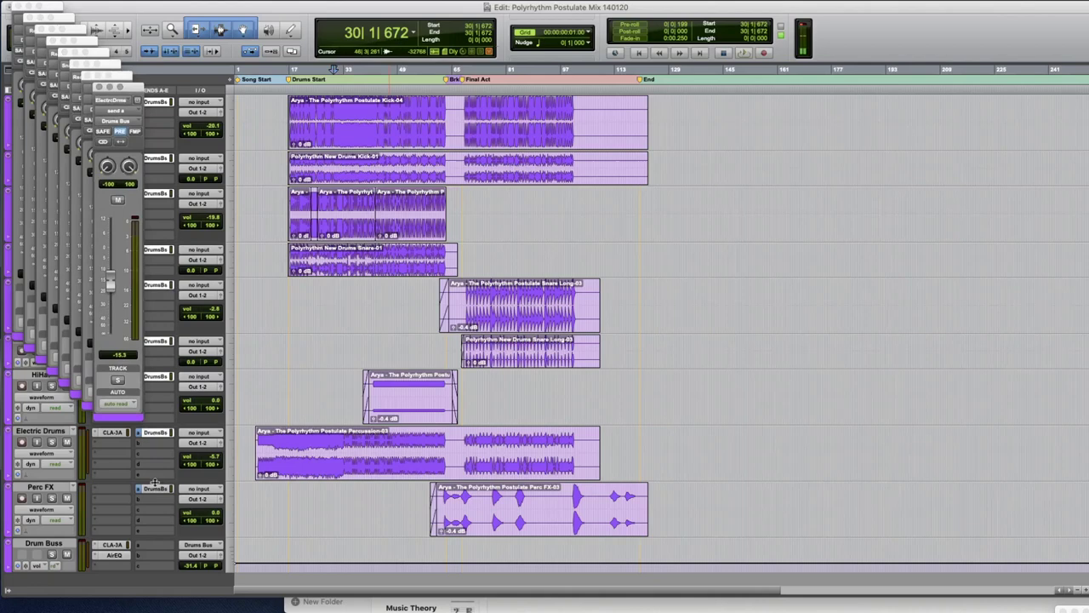
left_click(154, 489, "shift")
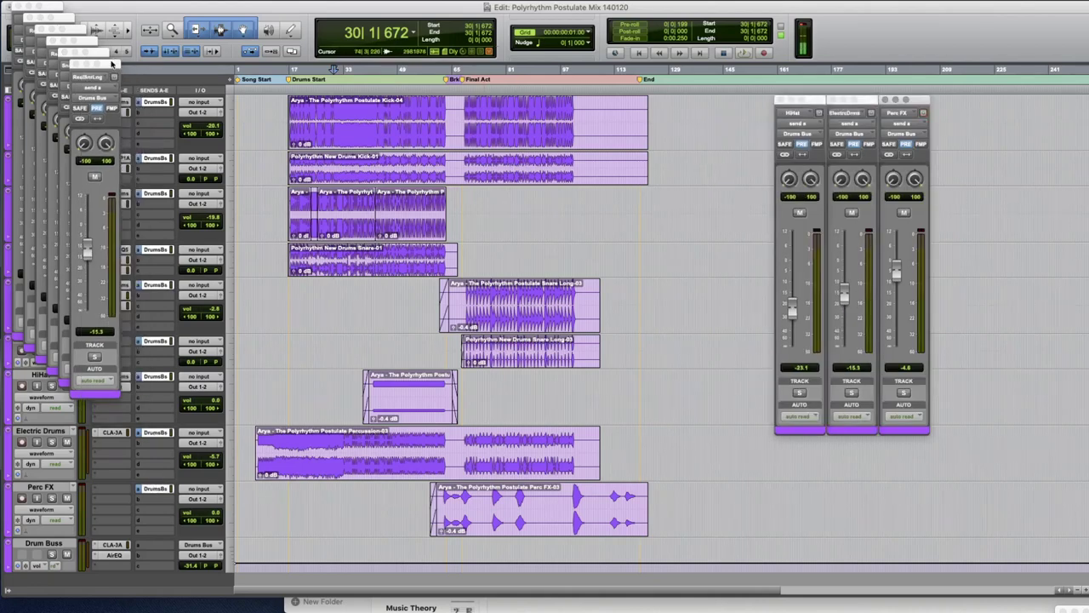
Step: Line up the drum send windows side by side in track order, from Kick to Perc FX
left_click_drag(111, 63, 764, 100)
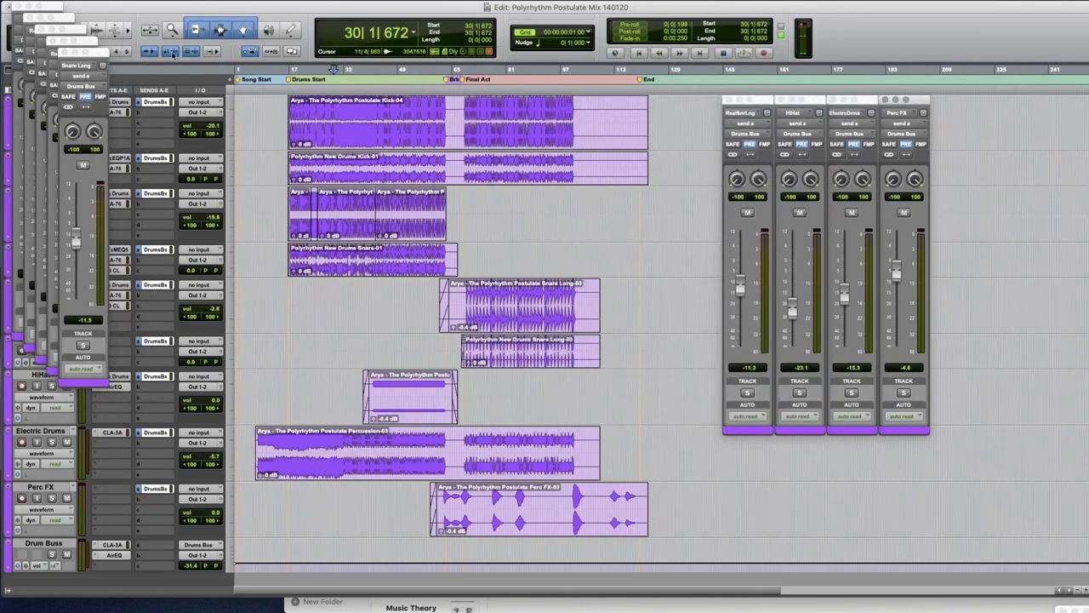
left_click_drag(96, 58, 684, 113)
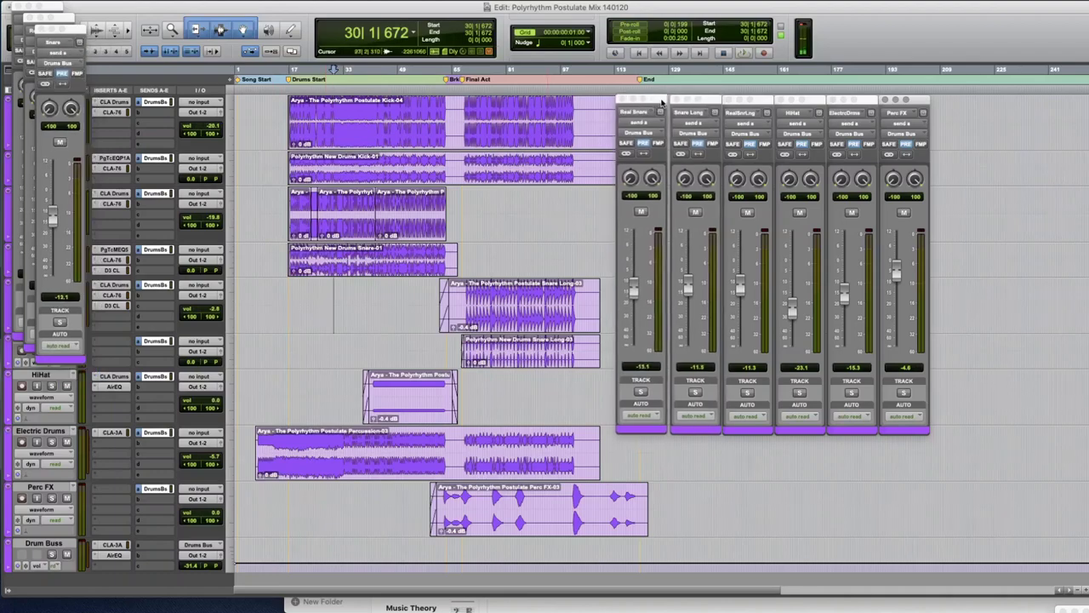
left_click_drag(660, 101, 663, 100)
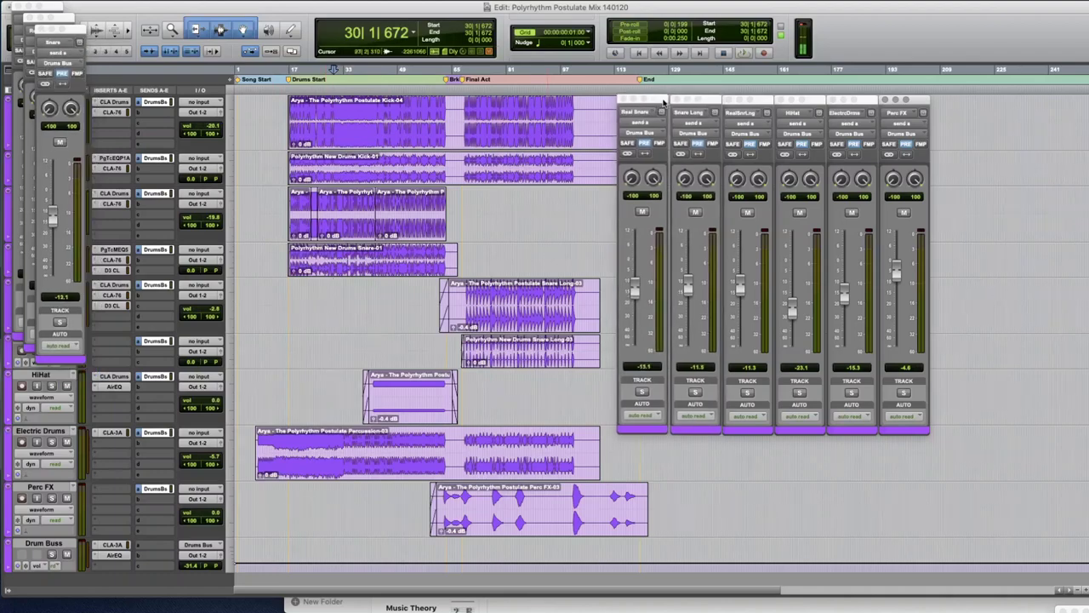
left_click_drag(72, 36, 606, 101)
left_click_drag(66, 17, 553, 101)
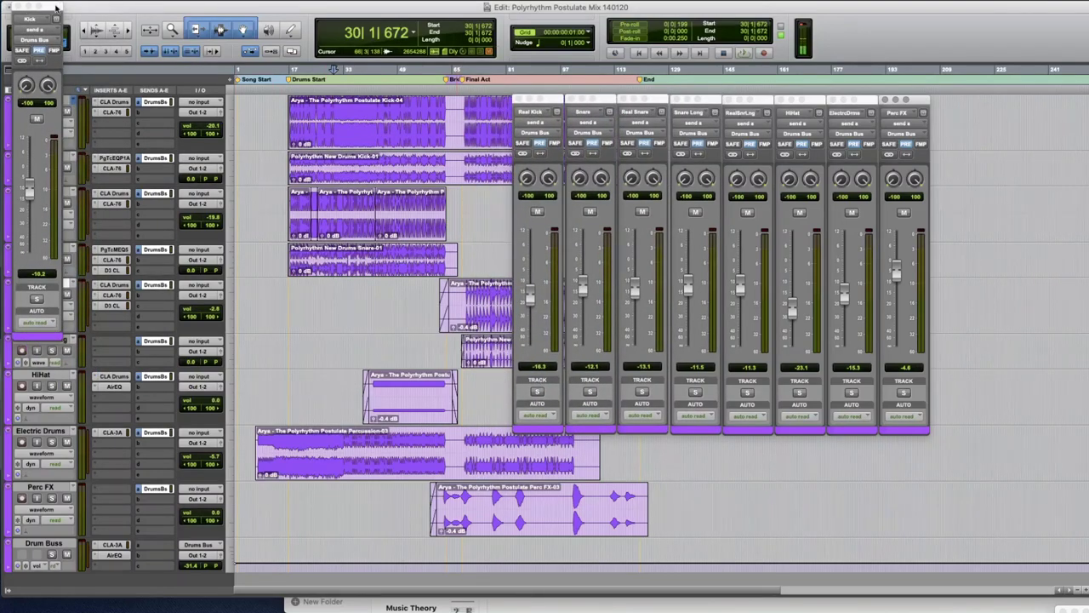
left_click_drag(56, 8, 504, 104)
Step: Open the Drum Buss track's CLA-3A compressor and output fader, and arrange both windows beside the send faders
left_click(112, 545)
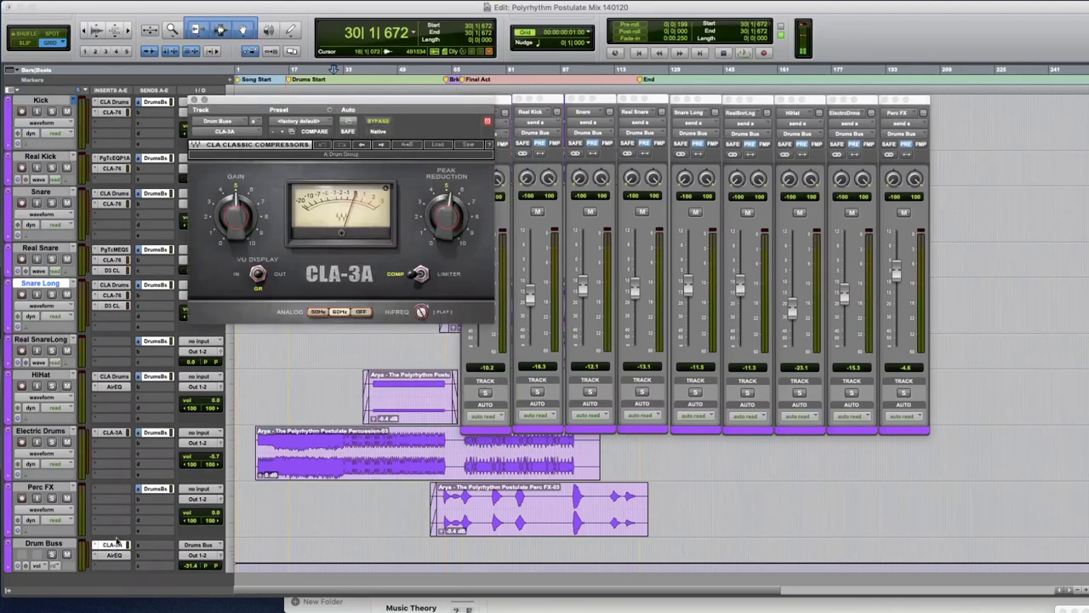
left_click_drag(411, 114, 375, 115)
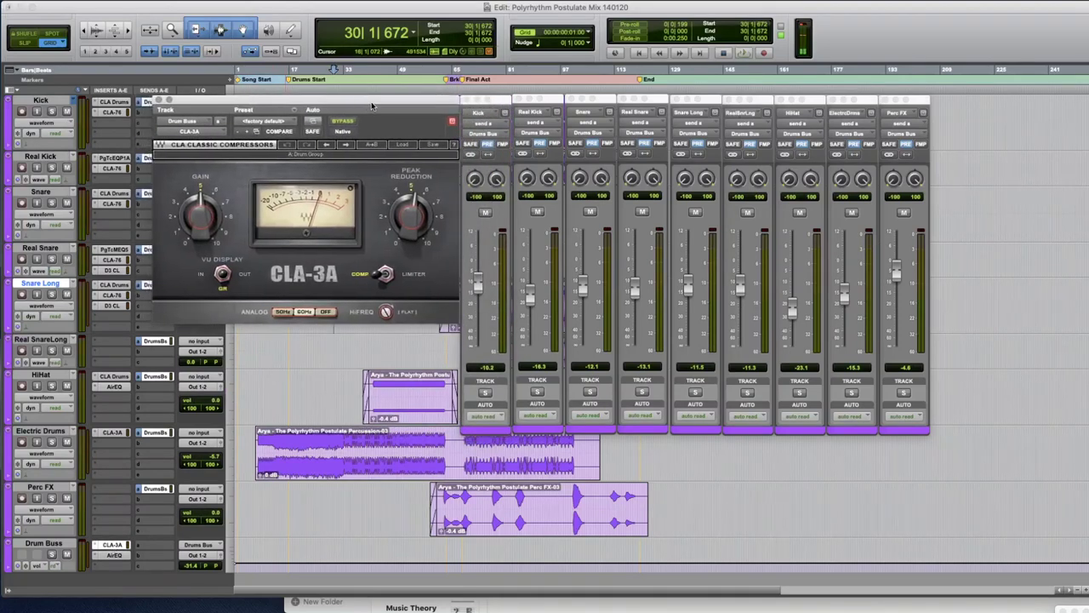
left_click(220, 555)
left_click_drag(918, 102, 144, 103)
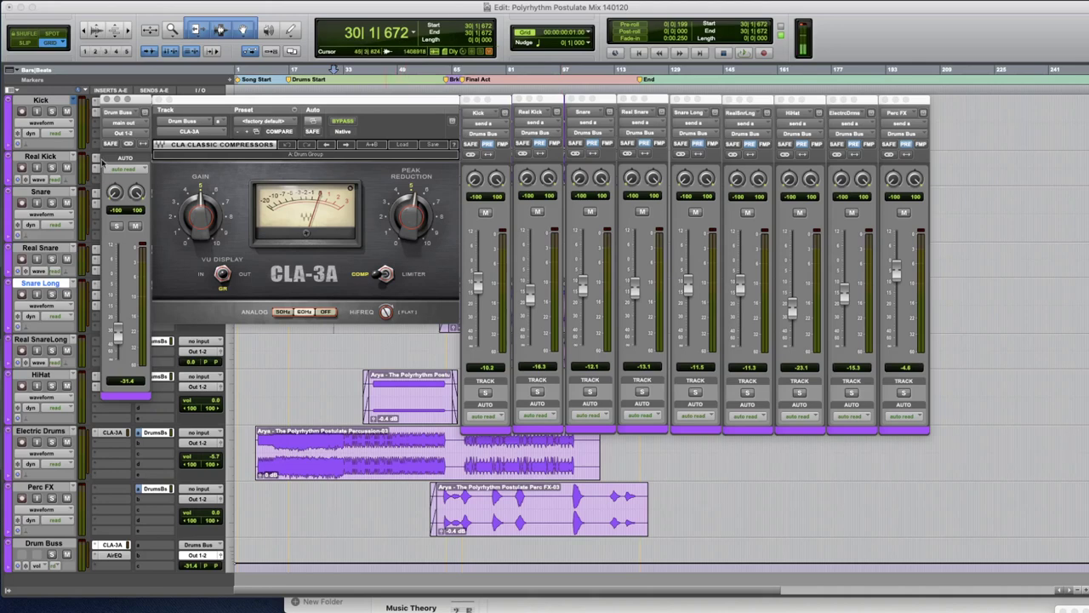
Step: Set the Real Snare Long send to -14.0 dB, the HiHat send to -16.9 dB and the Drum Buss output to -11.8 dB
left_click(380, 2)
mouse_move(383, 8)
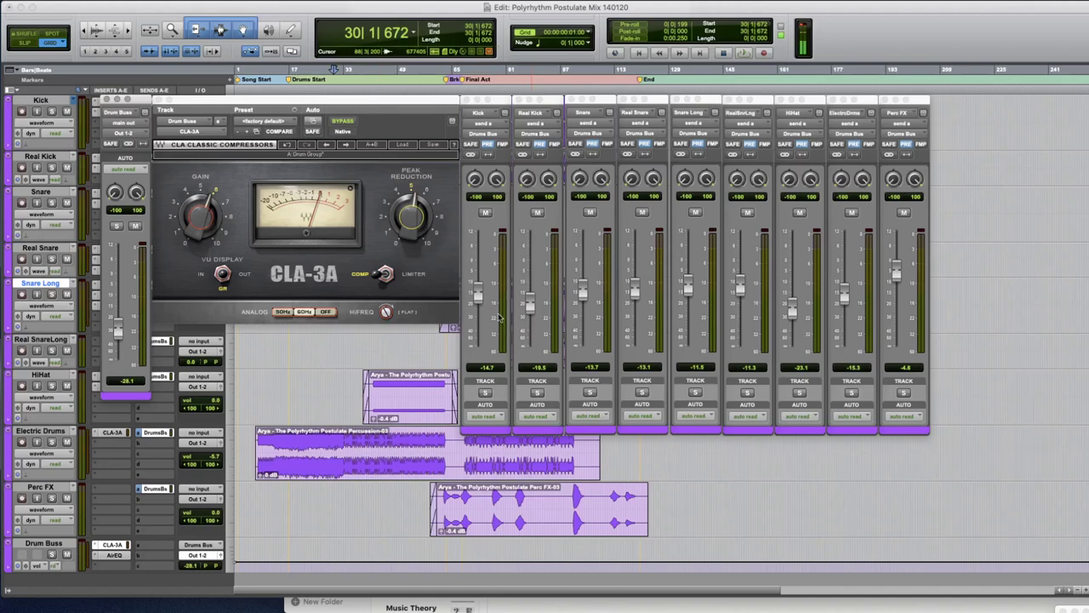
left_click_drag(792, 310, 739, 292)
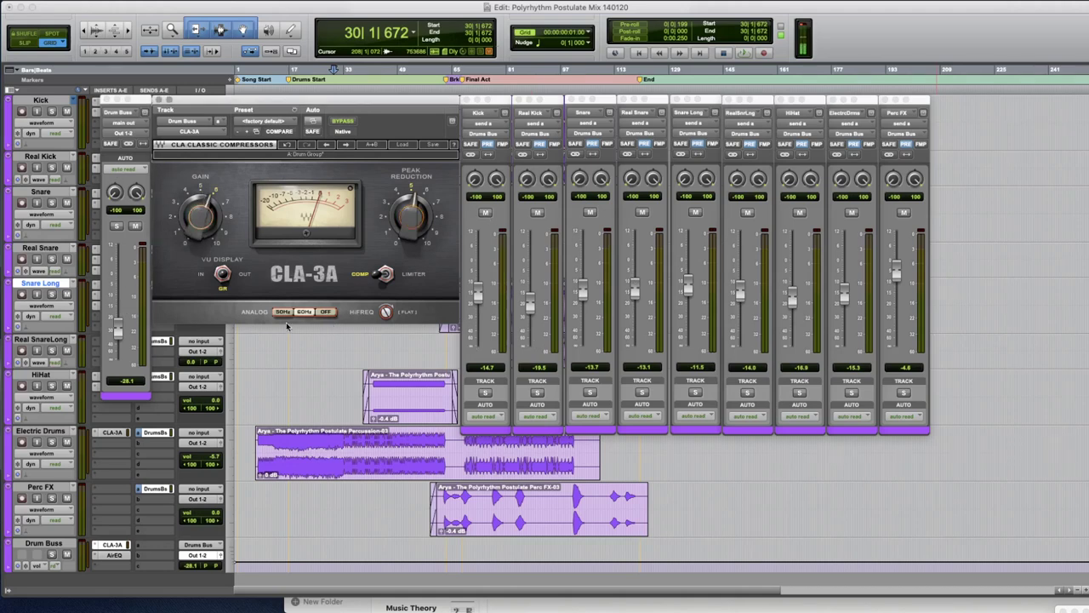
left_click_drag(119, 332, 126, 303)
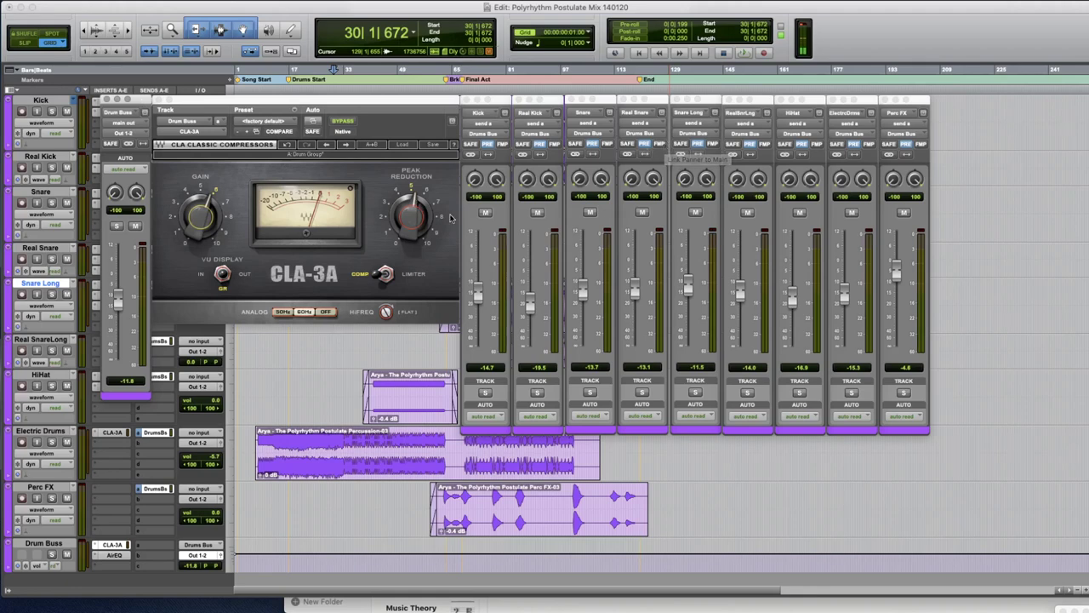
Step: Save the current window layout, including display settings, as window configuration 7 named "Drum Buss Mini Mixer"
left_click(387, 0)
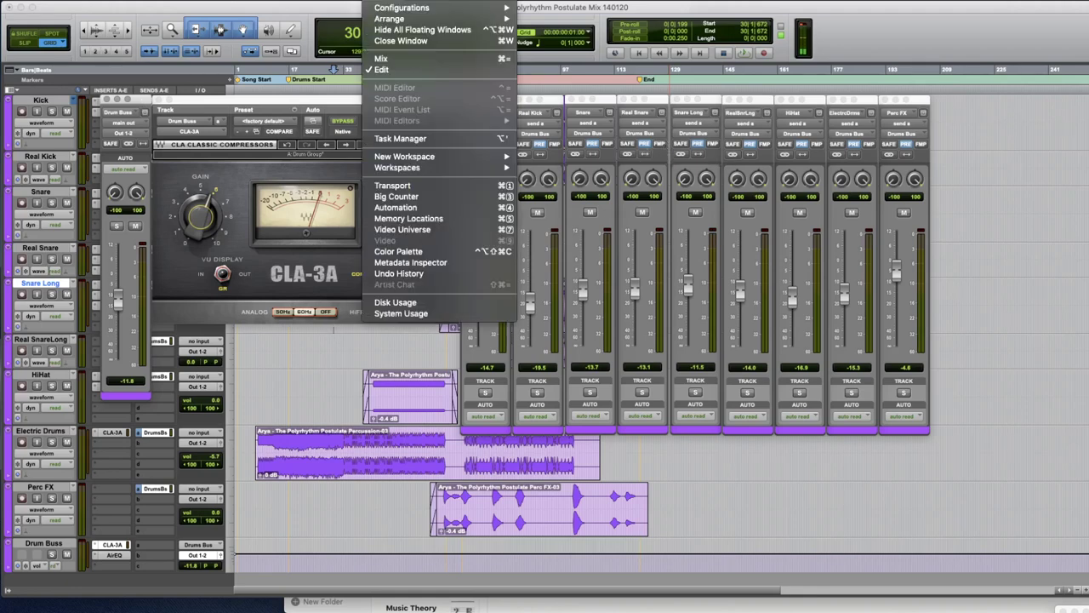
mouse_move(397, 6)
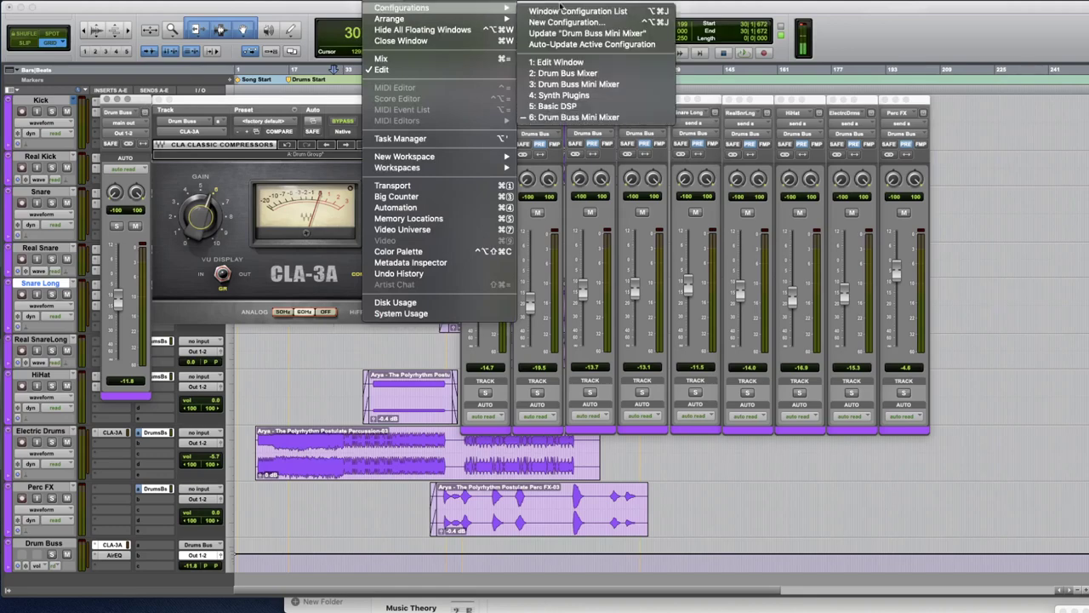
left_click(594, 20)
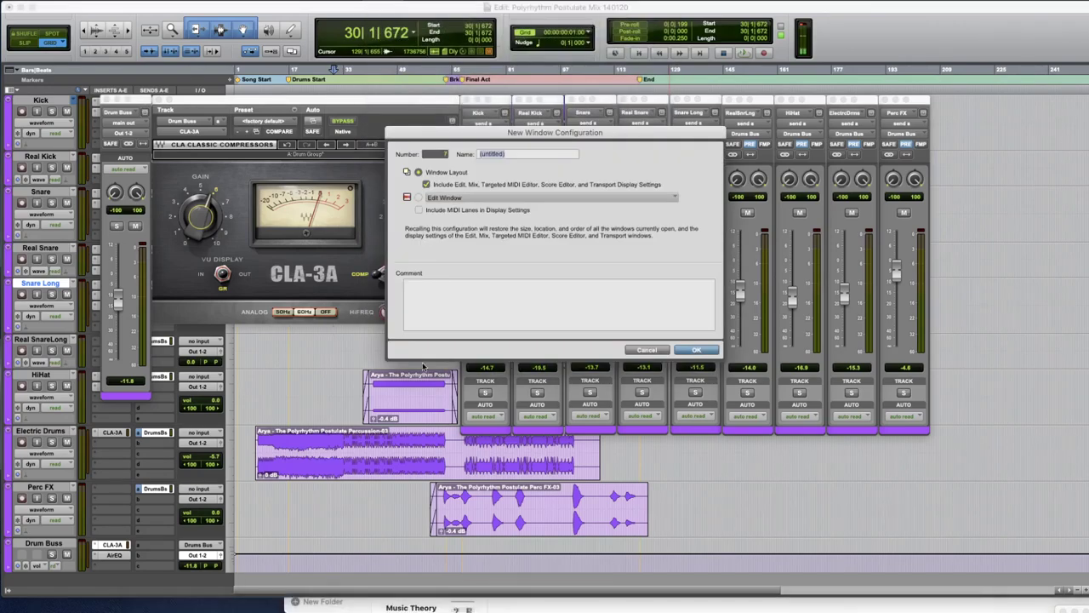
type("Drum Buss Mini Mixer")
left_click(695, 350)
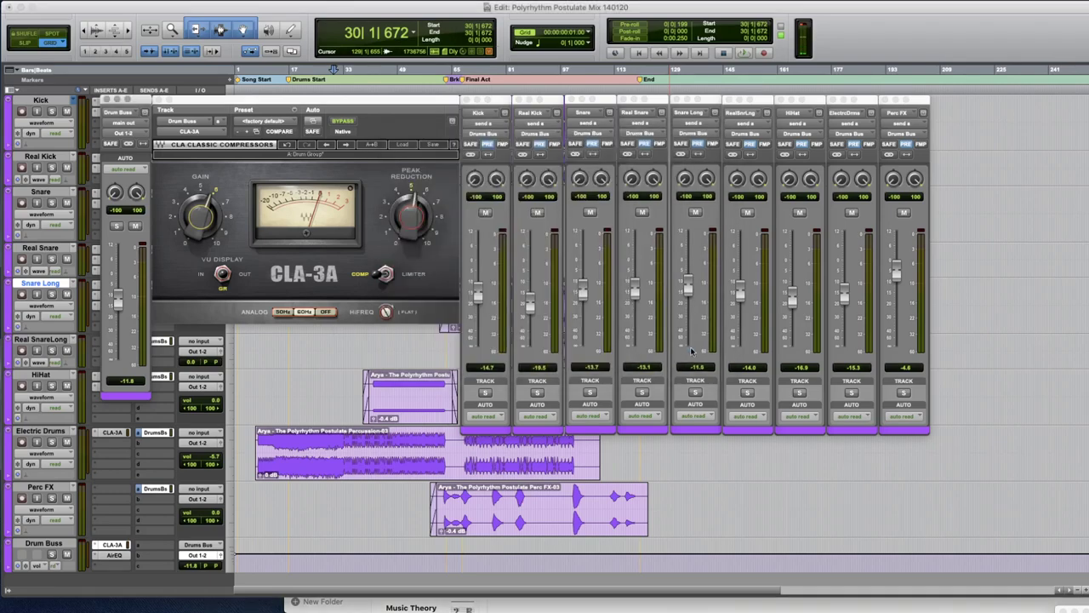
Step: Hide all floating windows and recall window configuration 7 to restore the drum mini mixer
key("ctrl+alt+super+w")
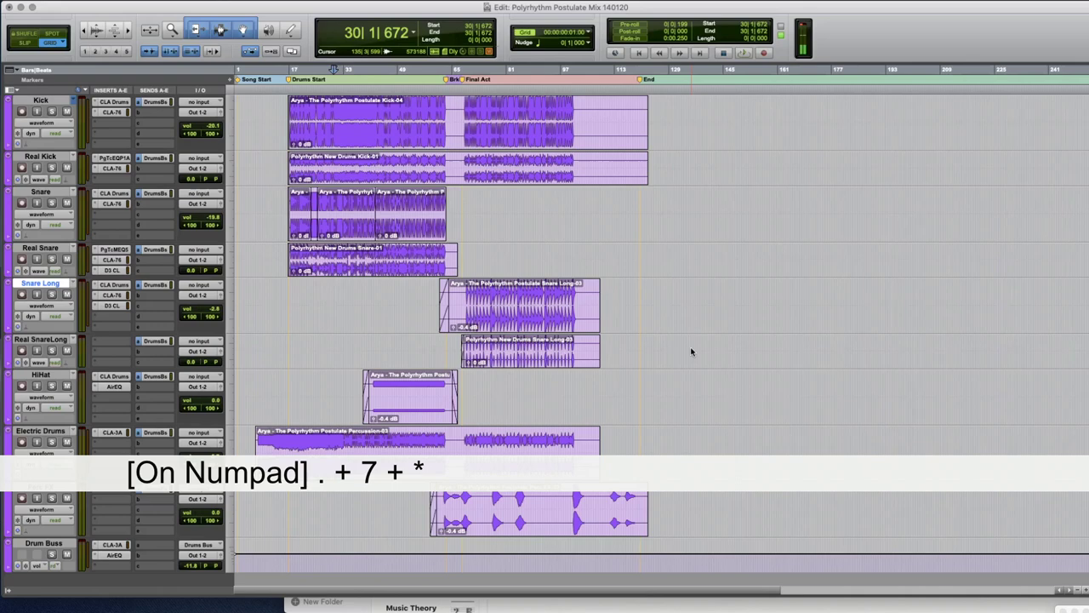
key("KP_Decimal")
key("KP_7")
key("KP_Multiply")
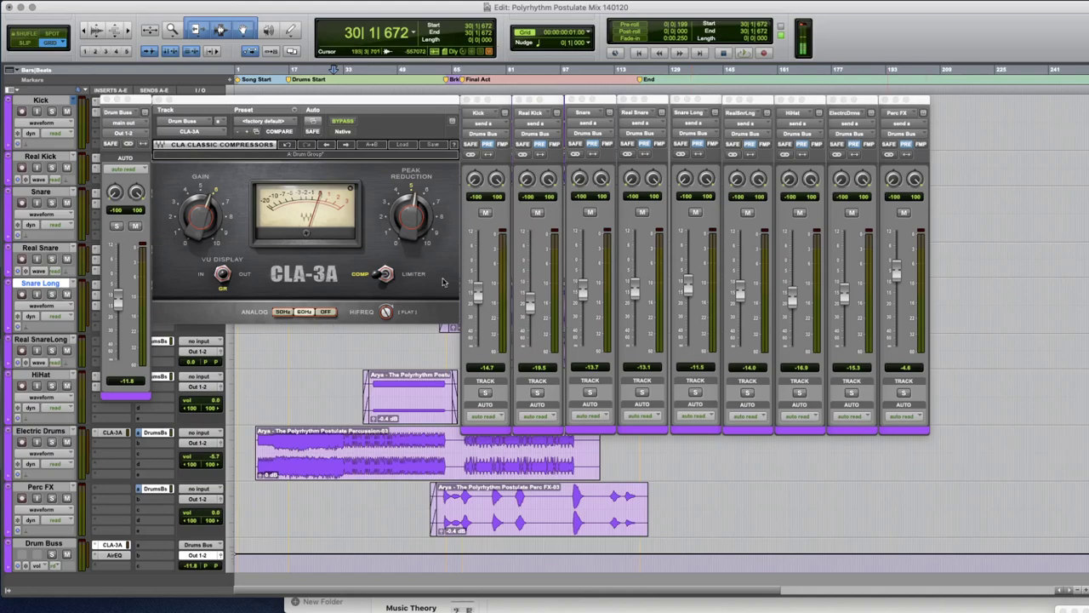
Step: Recall window configuration 1, "Edit Window", and check the list of saved configurations
key("KP_Decimal")
key("KP_1")
key("KP_Multiply")
left_click(380, 2)
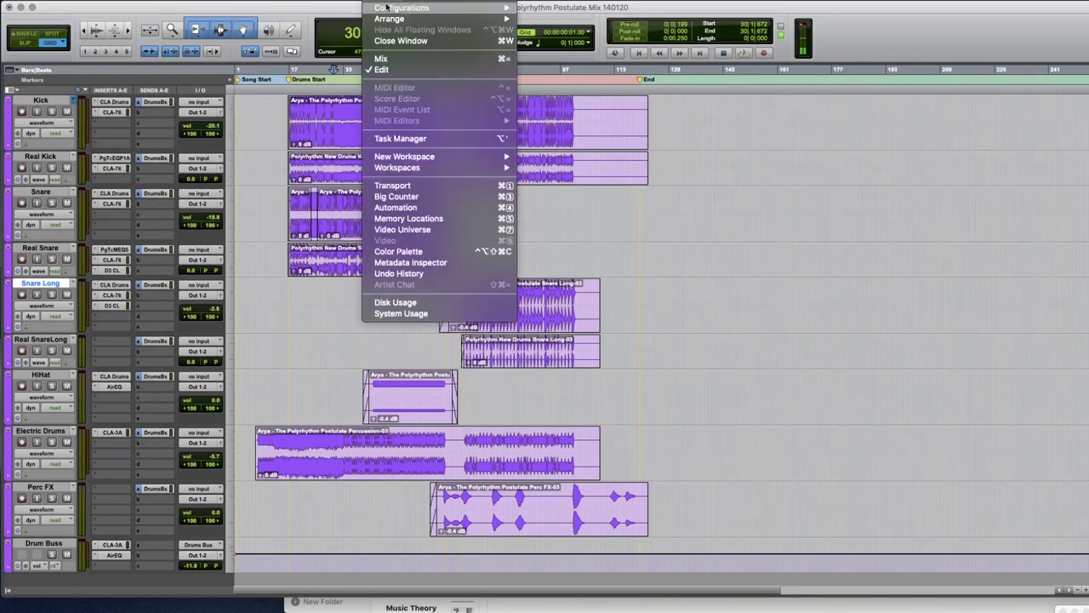
mouse_move(386, 7)
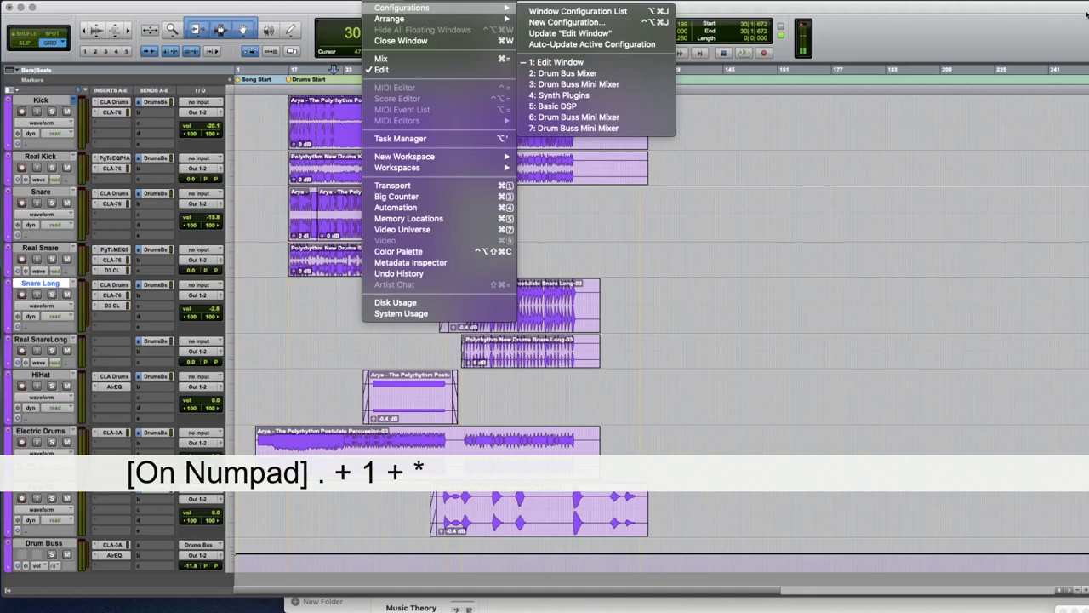
key("KP_Decimal")
key("KP_1")
key("KP_Multiply")
scroll(343, 366, "up", 2)
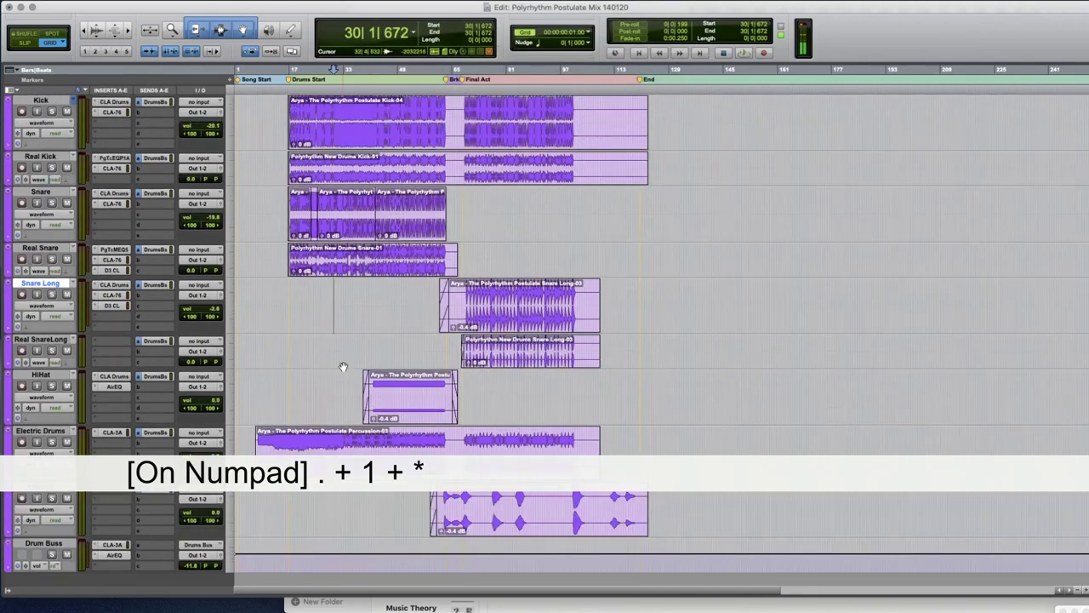
Step: Show the Tracks and Groups lists and bring the synth loop tracks into view
left_click(8, 101)
left_click_drag(13, 229, 12, 260)
scroll(572, 134, "down", 6)
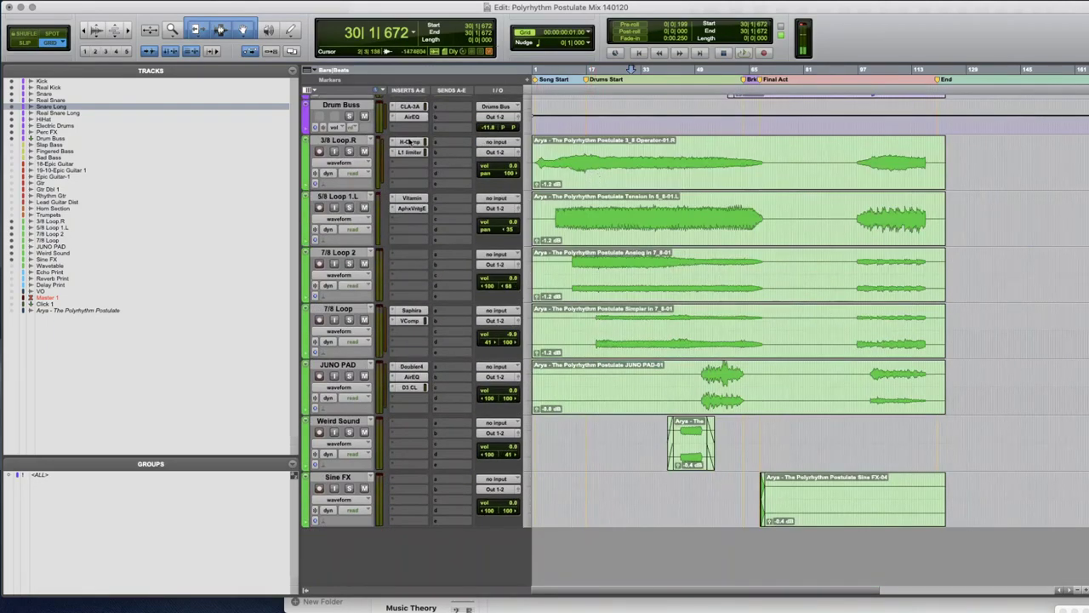
scroll(493, 175, "up", 2)
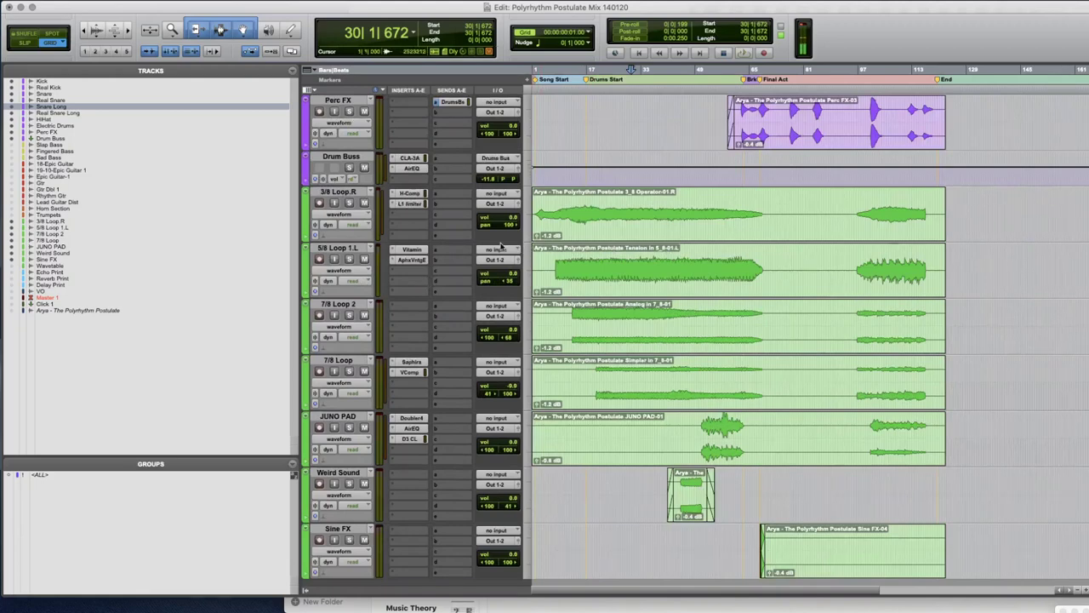
Step: Look up the saved window configurations and recall configuration 4, "Synth Plugins"
left_click(402, 1)
mouse_move(404, 9)
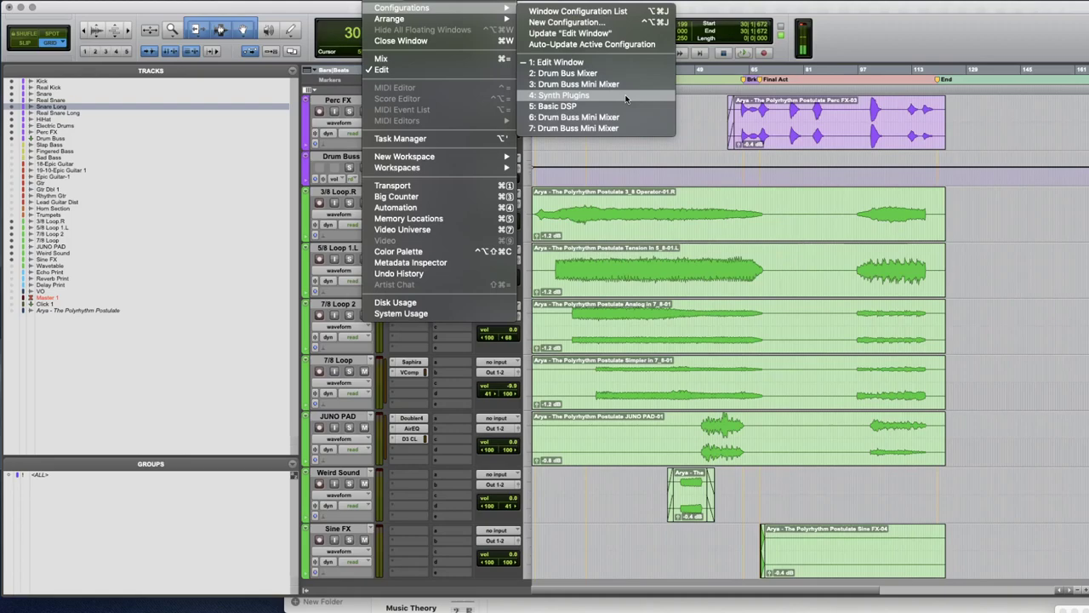
left_click(928, 36)
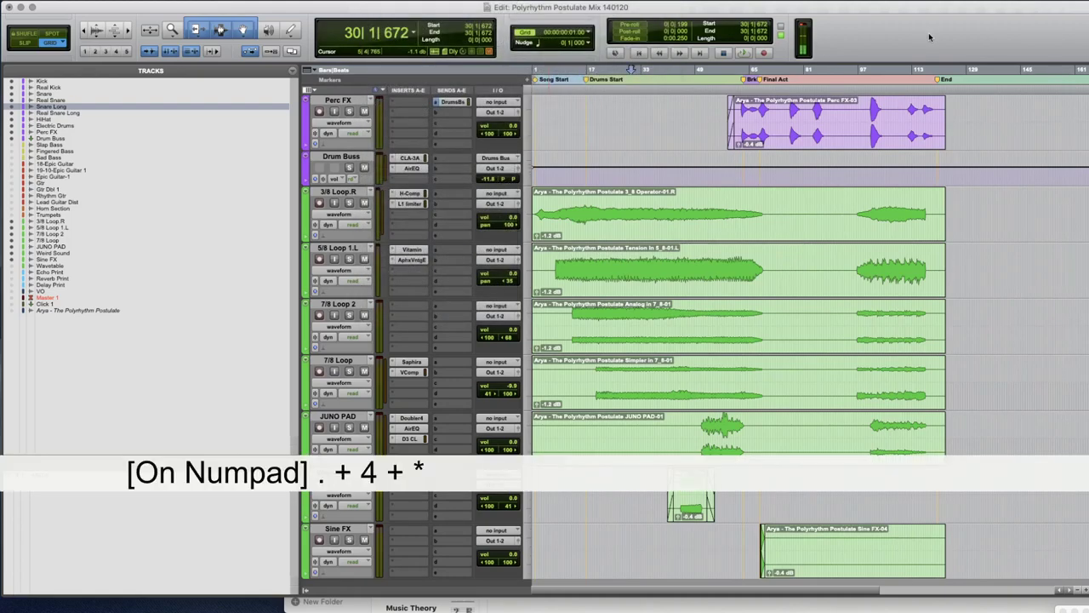
key("KP_Decimal")
key("KP_4")
key("KP_Multiply")
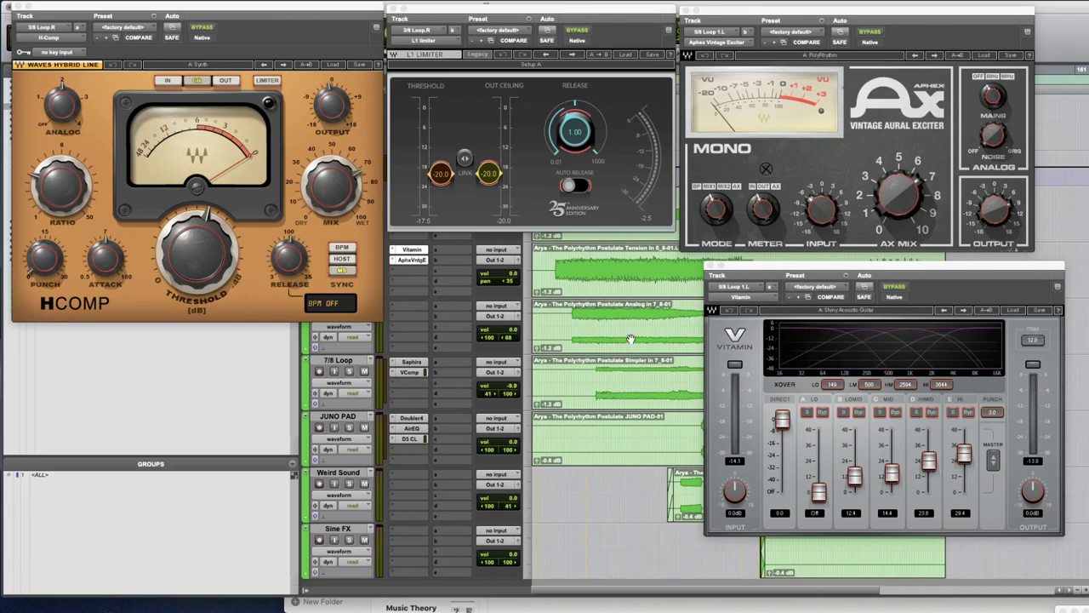
Step: Recall window configuration 5, "Basic DSP", to open the Pitch Shift and Reverse AudioSuite windows
key("KP_Decimal")
key("KP_5")
key("KP_Multiply")
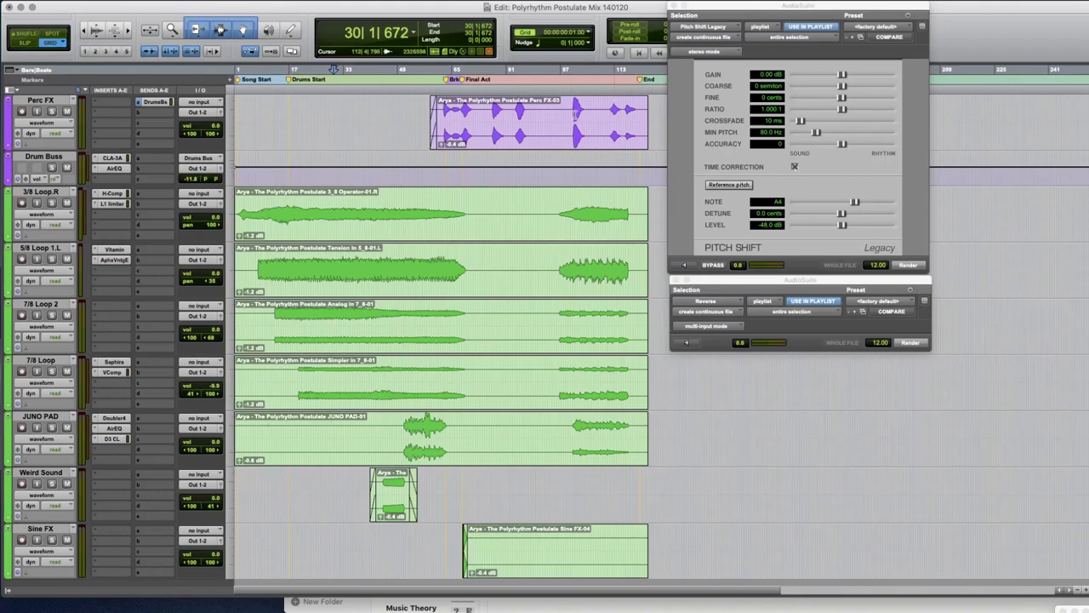
scroll(468, 134, "up", 3)
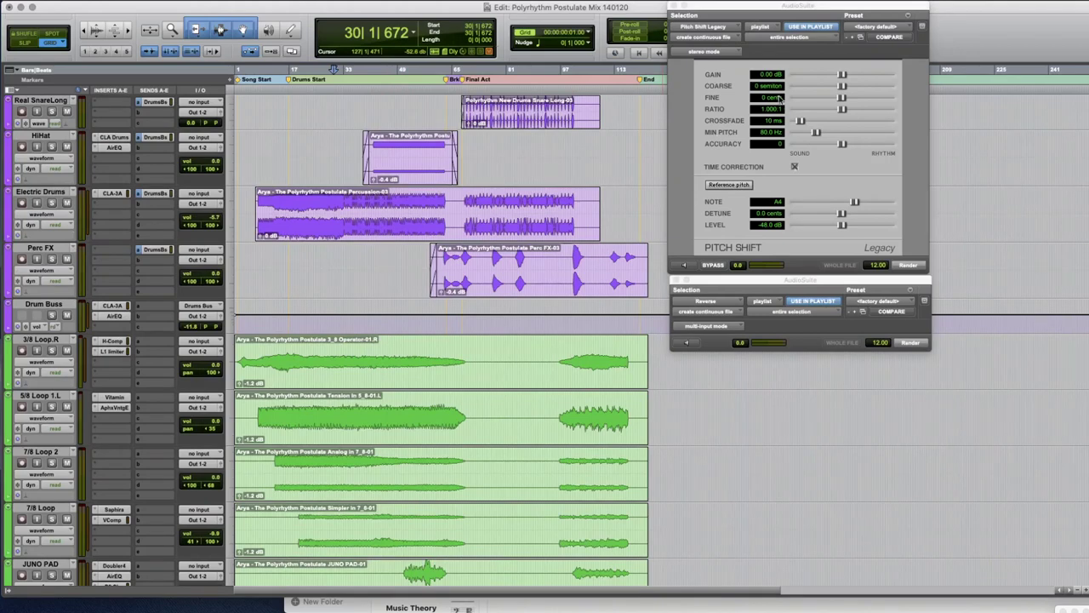
Step: Turn off Time Correction in the Pitch Shift window and check which window configuration is active
left_click(794, 167)
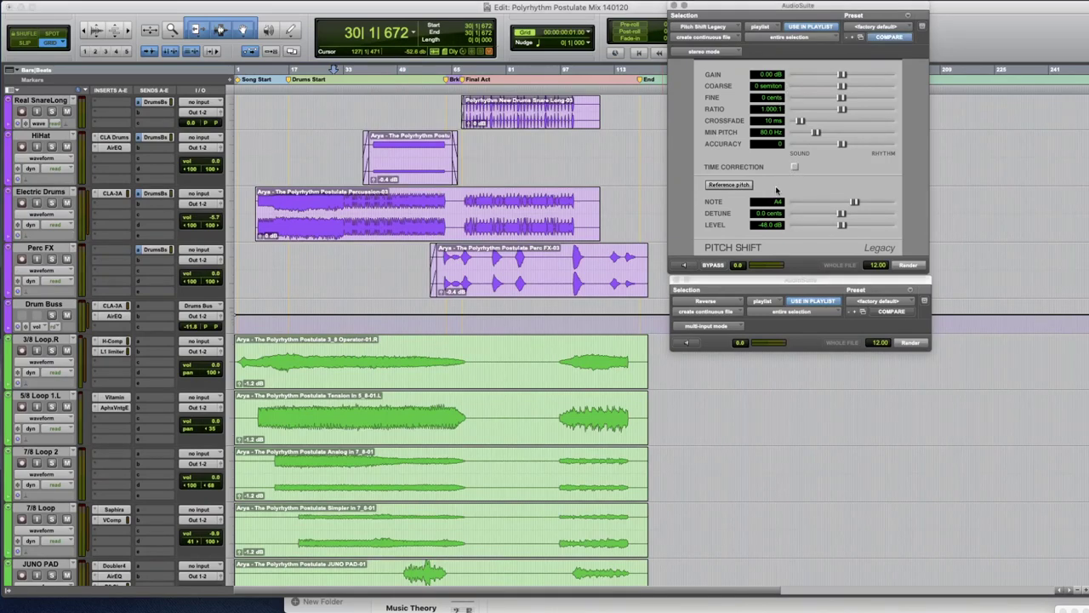
left_click(374, 1)
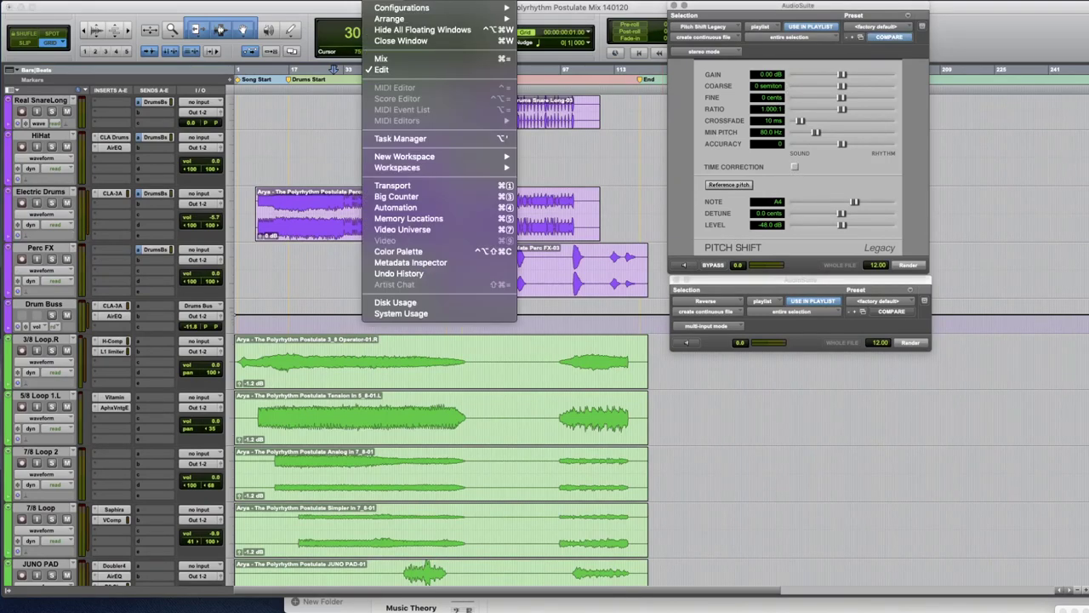
mouse_move(389, 9)
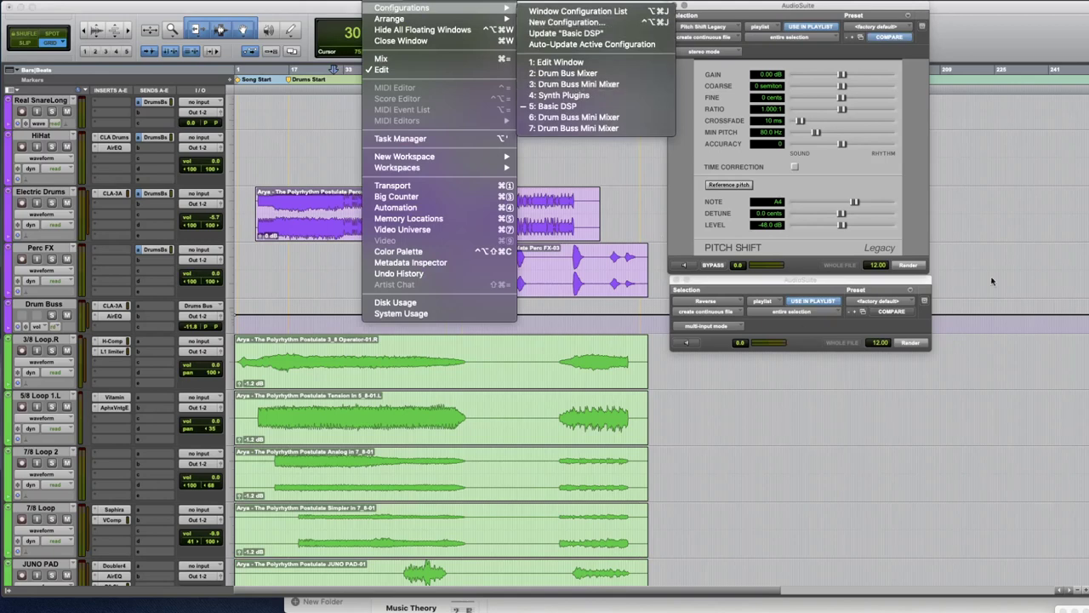
left_click(981, 222)
Step: Separate the Perc FX clip from 98|4|135 to 107|3|009 and close both AudioSuite windows
left_click_drag(566, 262, 595, 264)
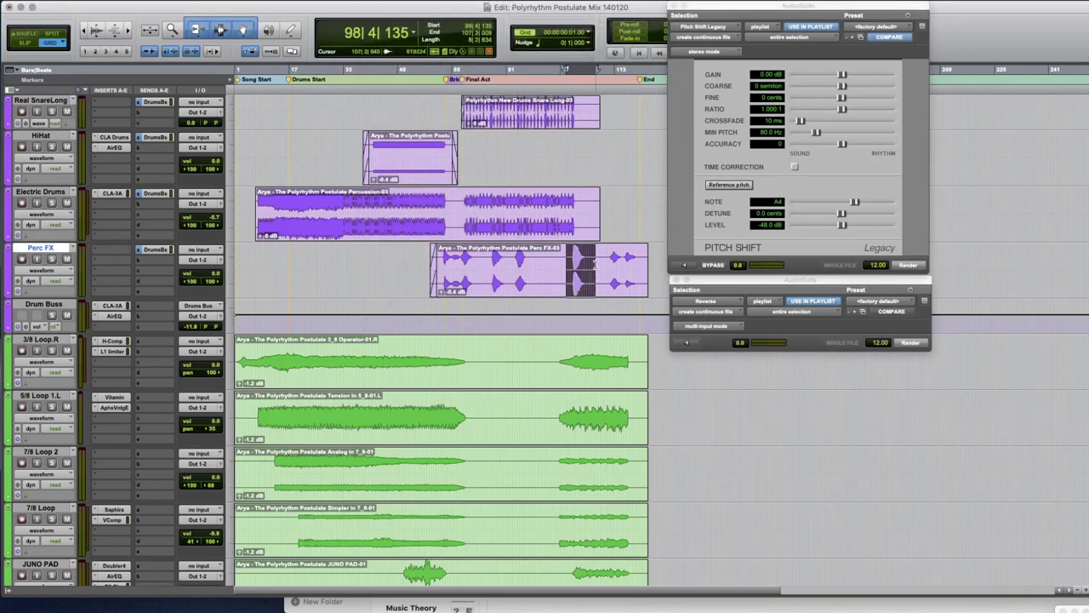
key("super+e")
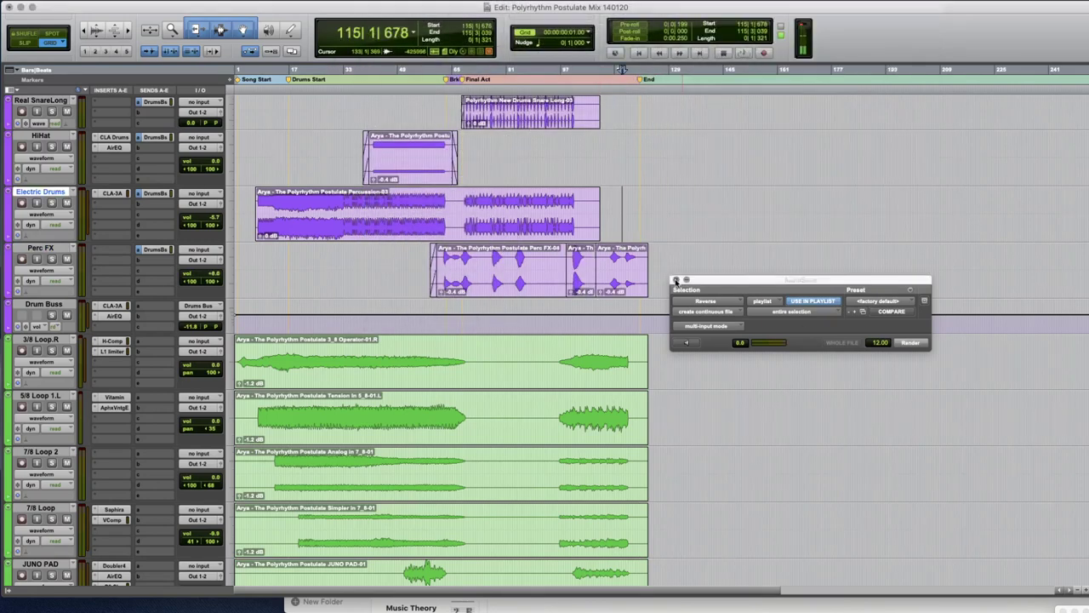
left_click(677, 280)
left_click(731, 262)
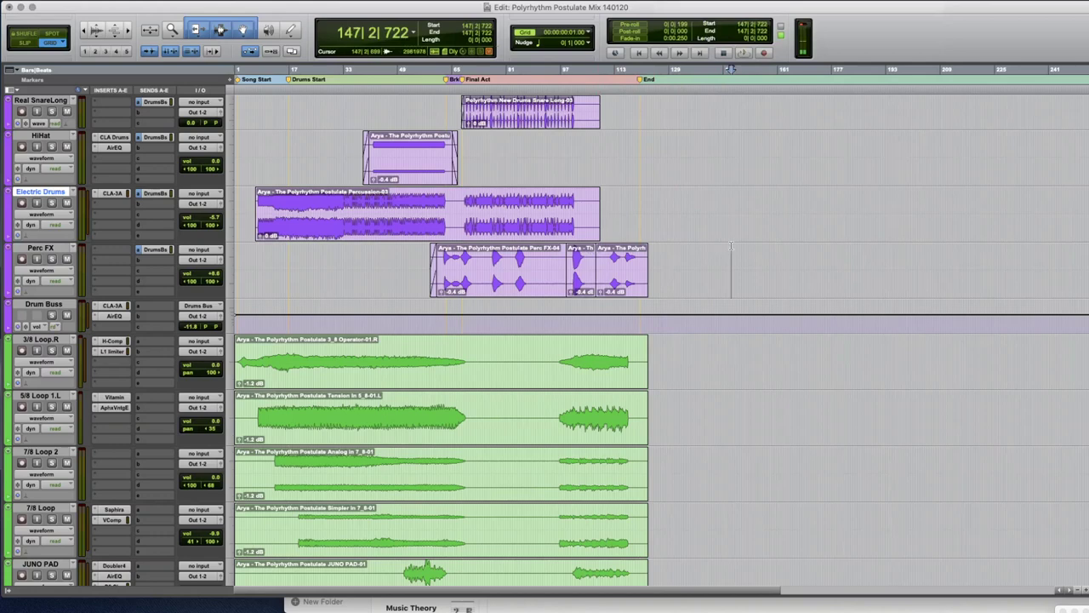
Step: Try rendering Reverse from window configuration 5 on the separated Perc FX clip, and close both AudioSuite windows
left_click(581, 286)
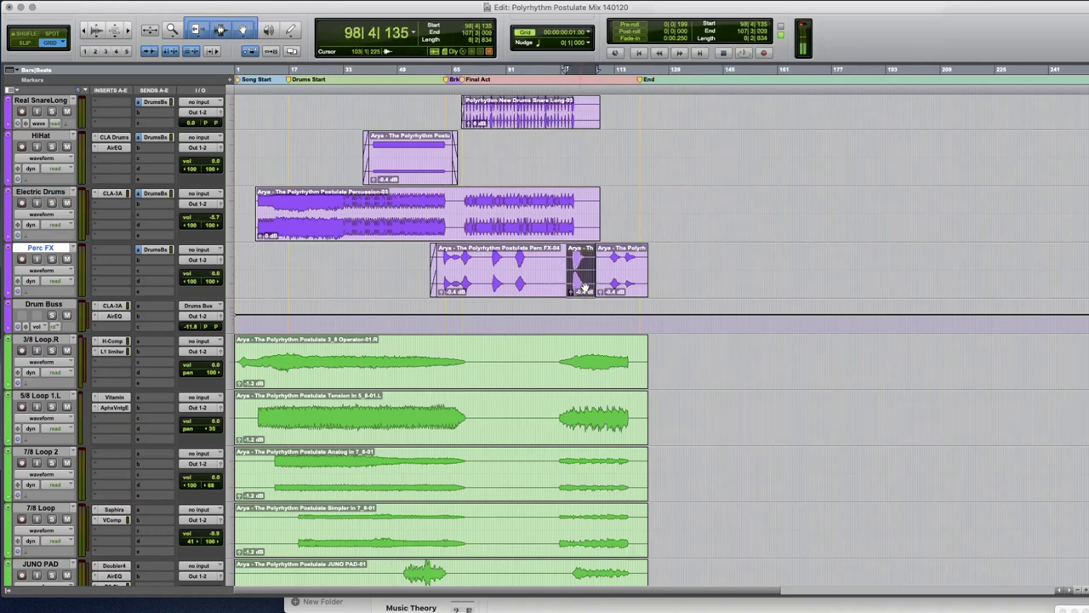
key("KP_Decimal")
key("KP_5")
key("KP_Multiply")
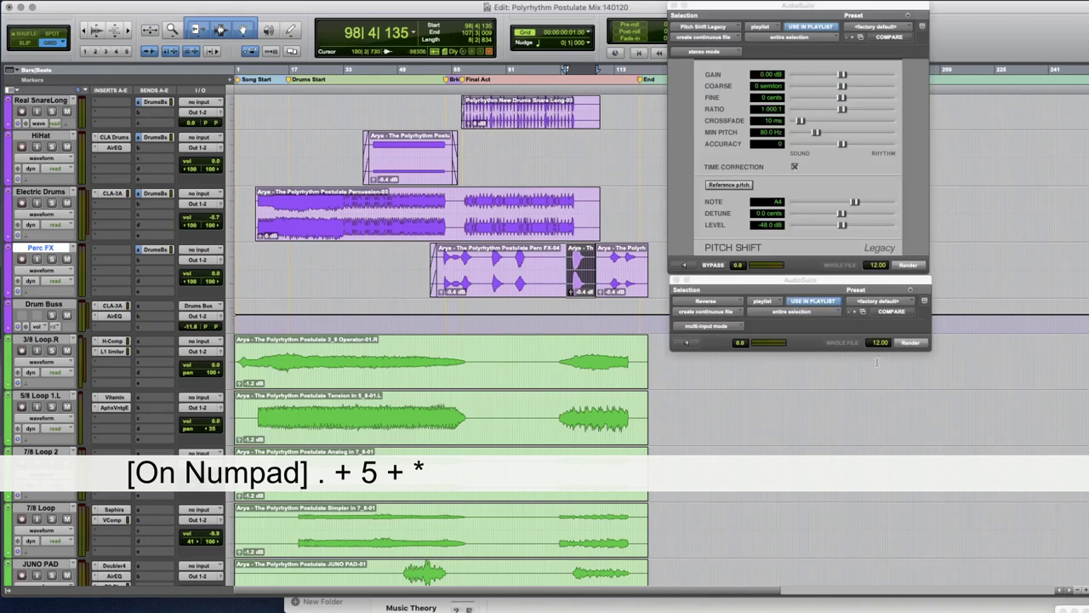
left_click(902, 342)
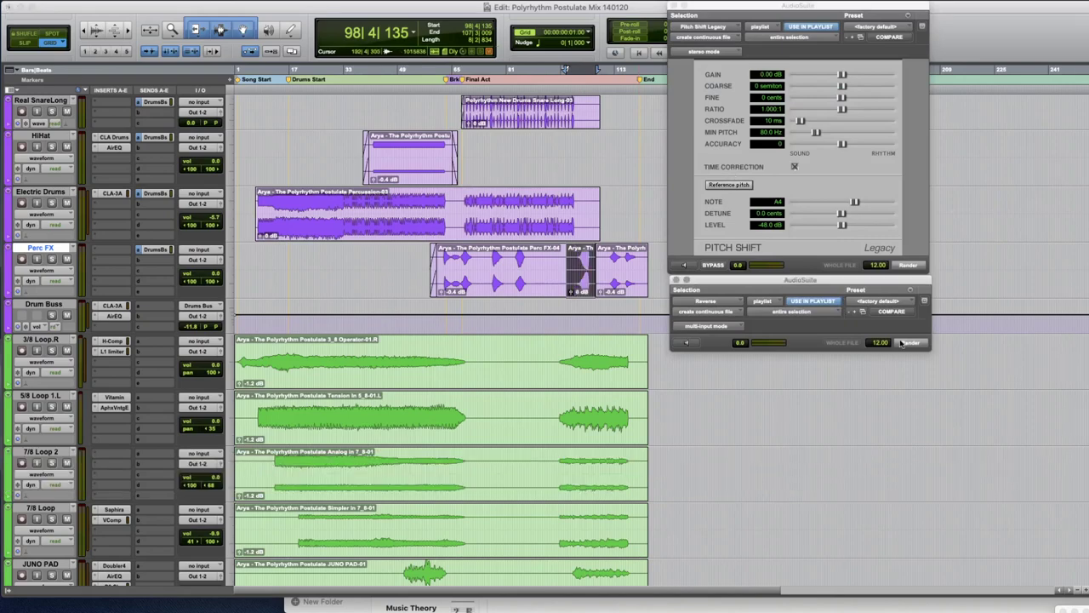
left_click(674, 7, "alt")
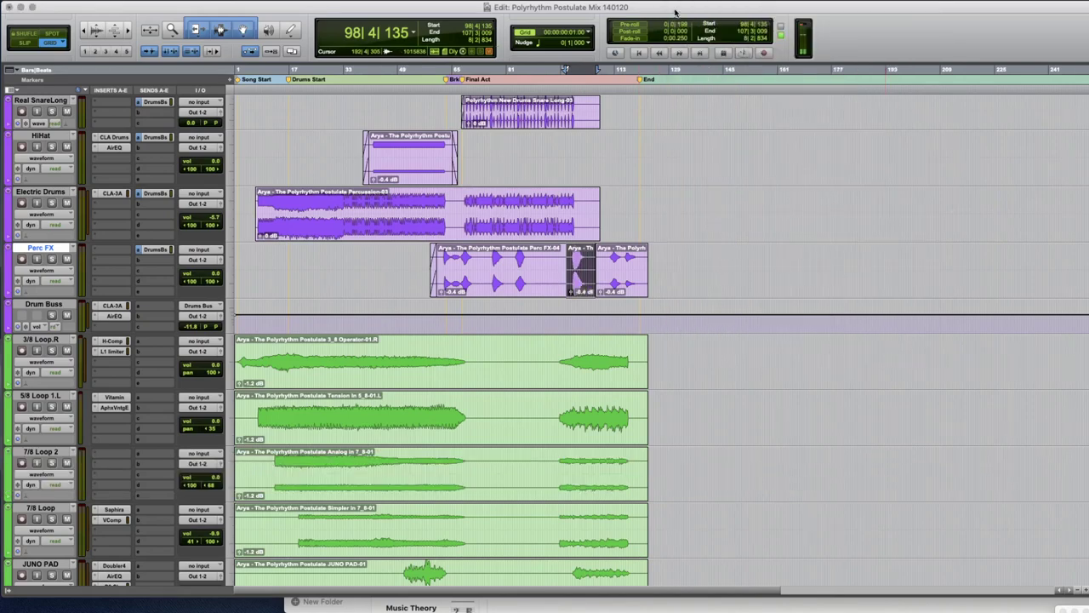
Step: Select all drum tracks from Kick to Perc FX and view the bus choices for the Kick's send B
scroll(551, 246, "up", 5)
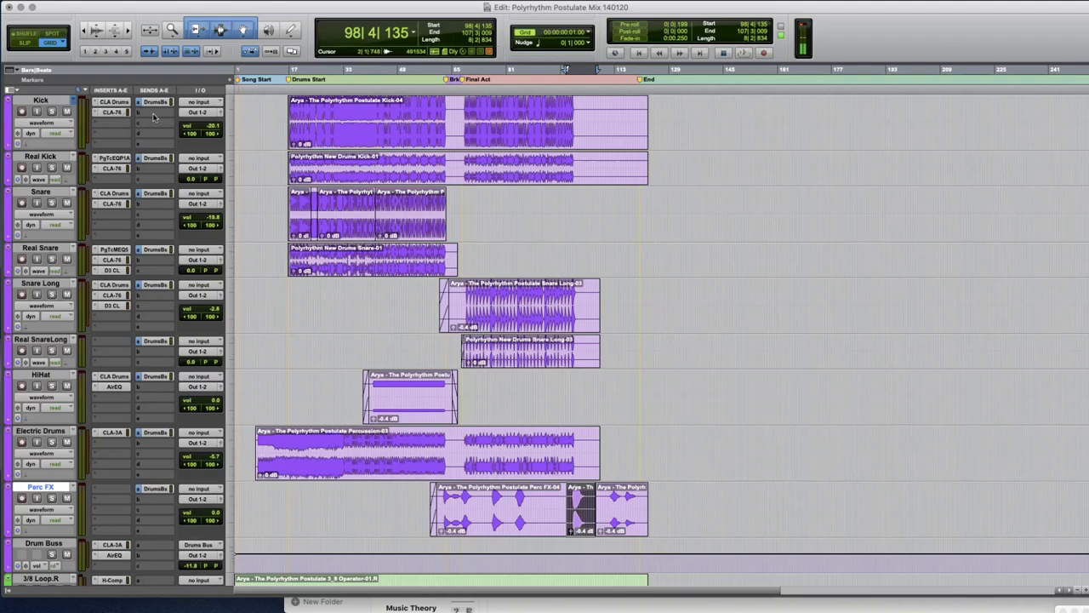
scroll(34, 106, "down", 5)
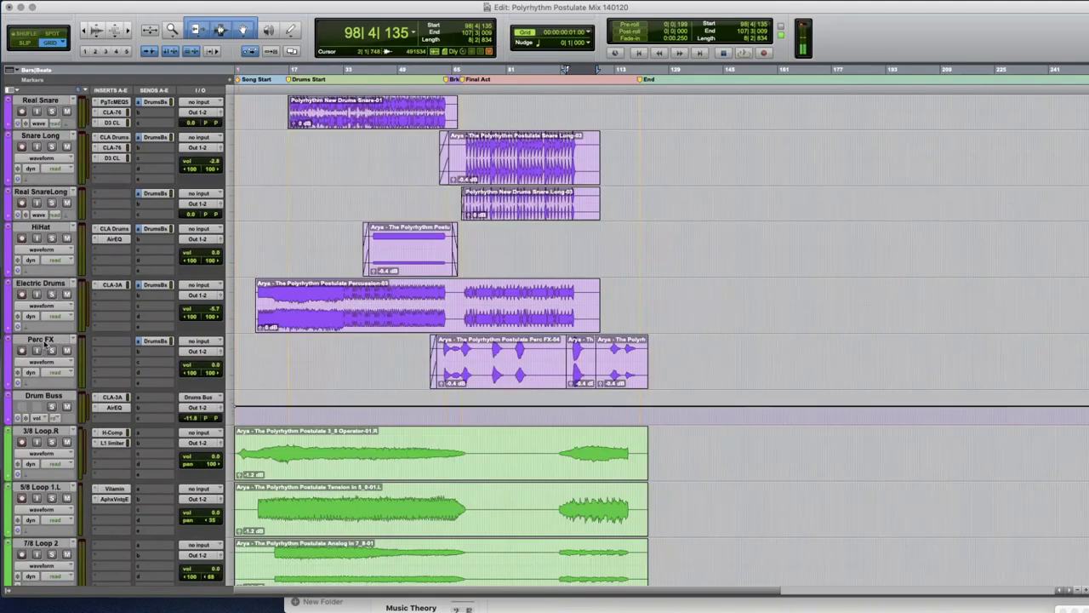
left_click(44, 344, "shift")
scroll(44, 343, "up", 5)
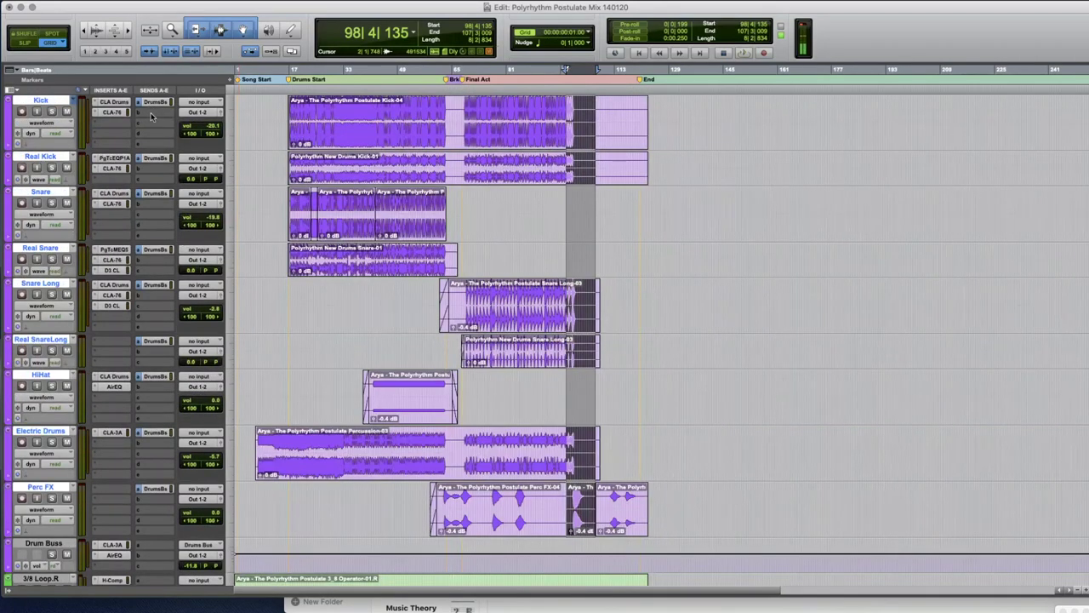
left_click(152, 117)
mouse_move(166, 122)
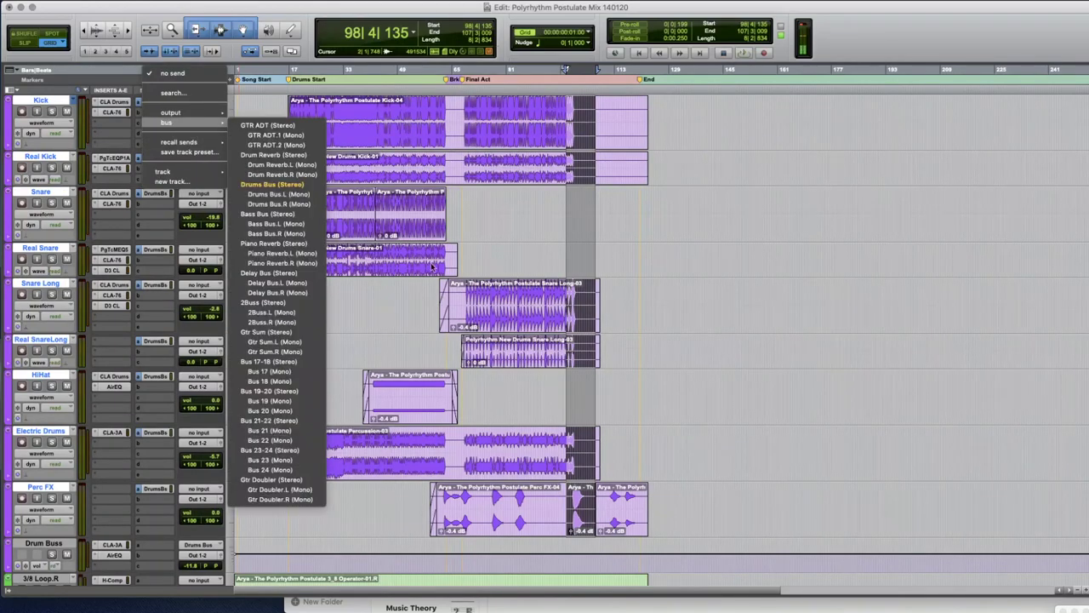
left_click(863, 237)
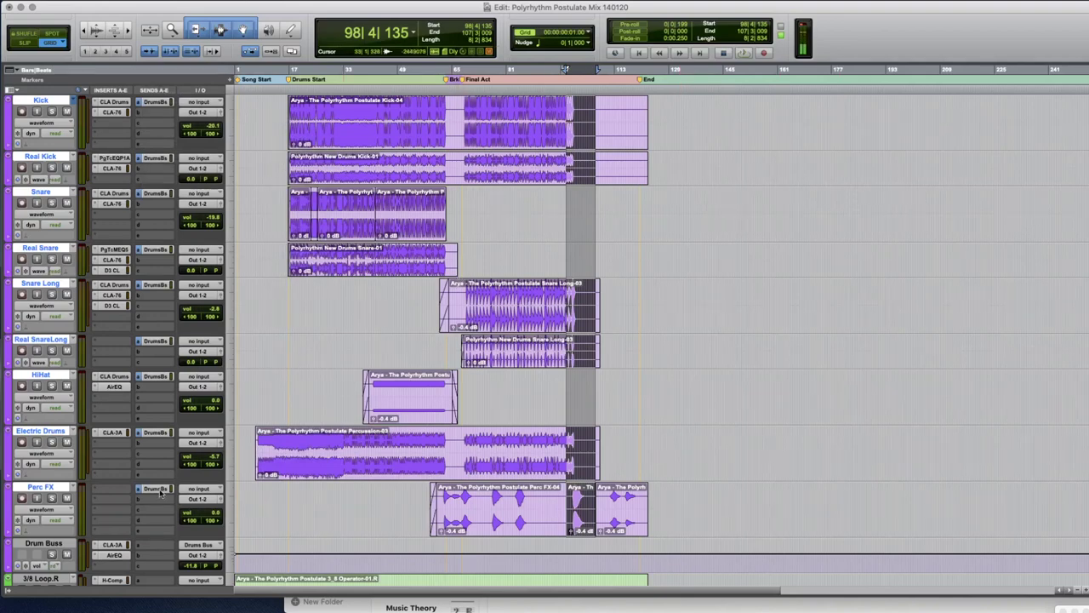
Step: Open separate output windows for HiHat and Real SnareLong, move them apart and close both
left_click(222, 387)
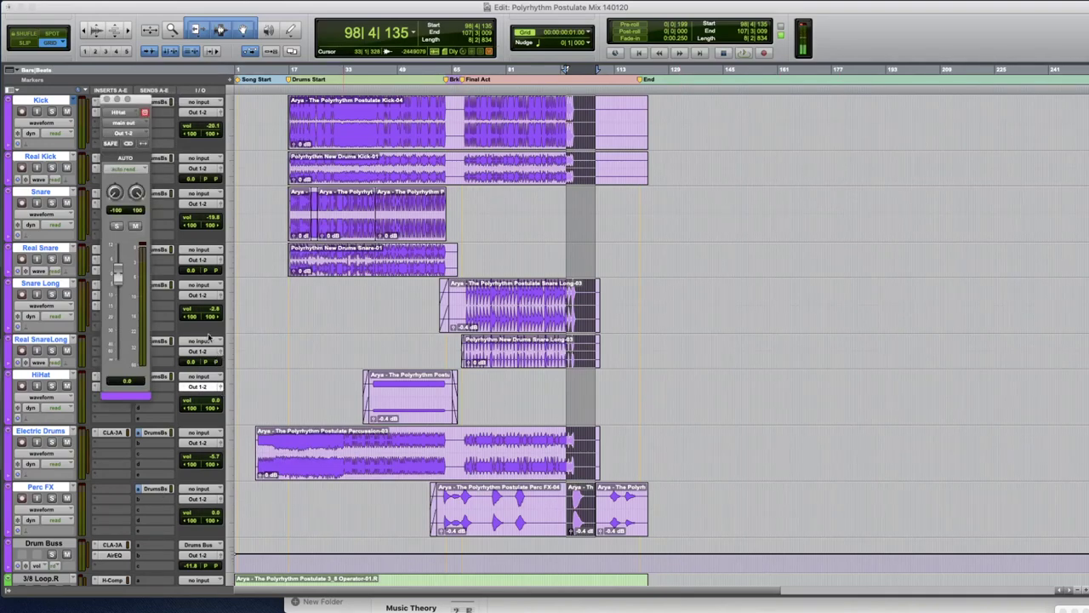
left_click(219, 351)
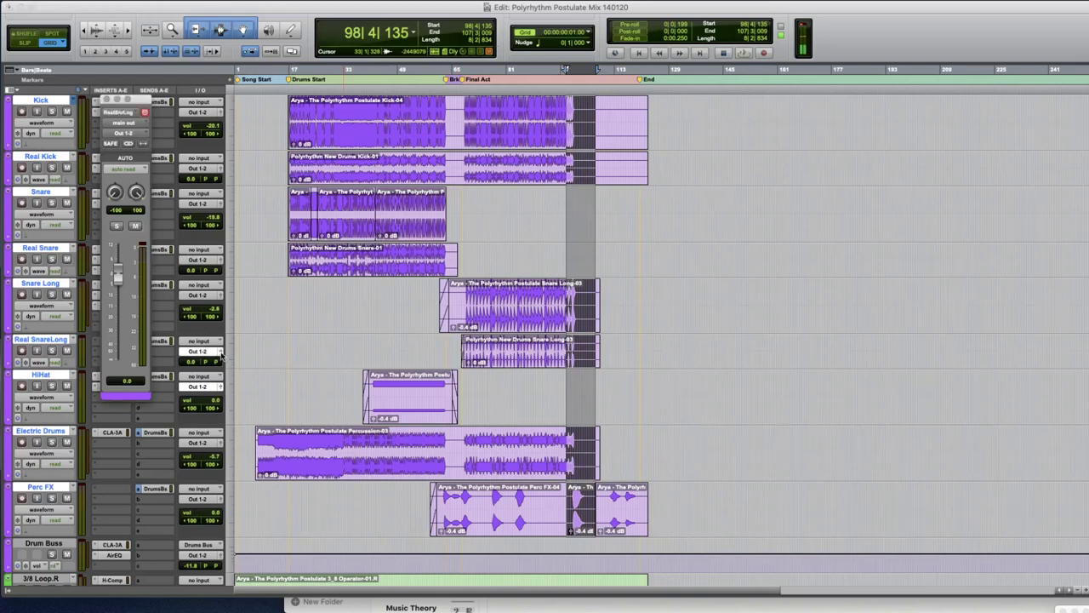
left_click_drag(136, 101, 921, 89)
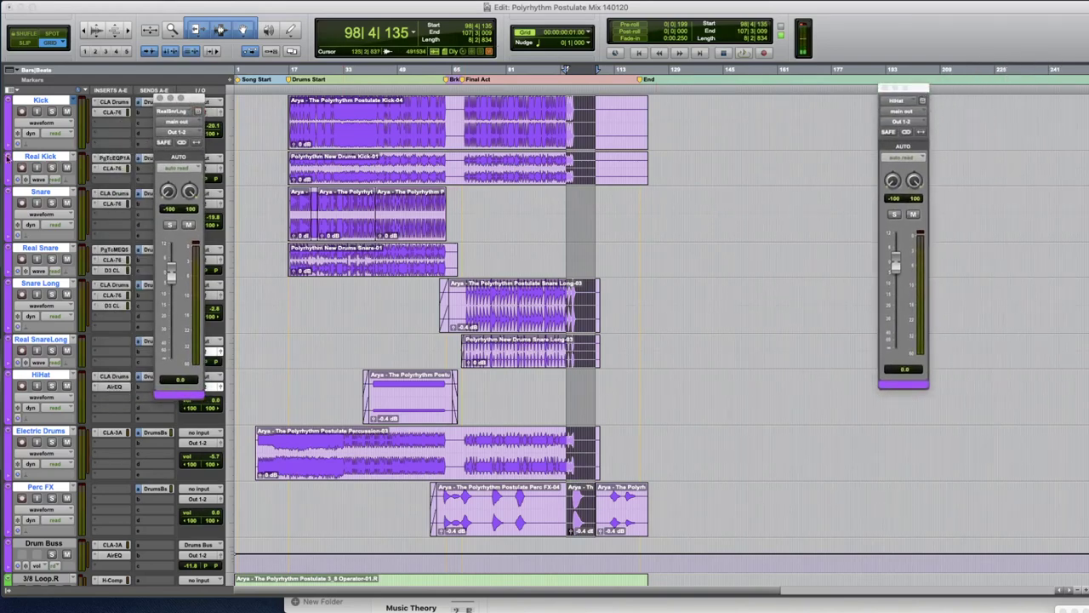
left_click(162, 99)
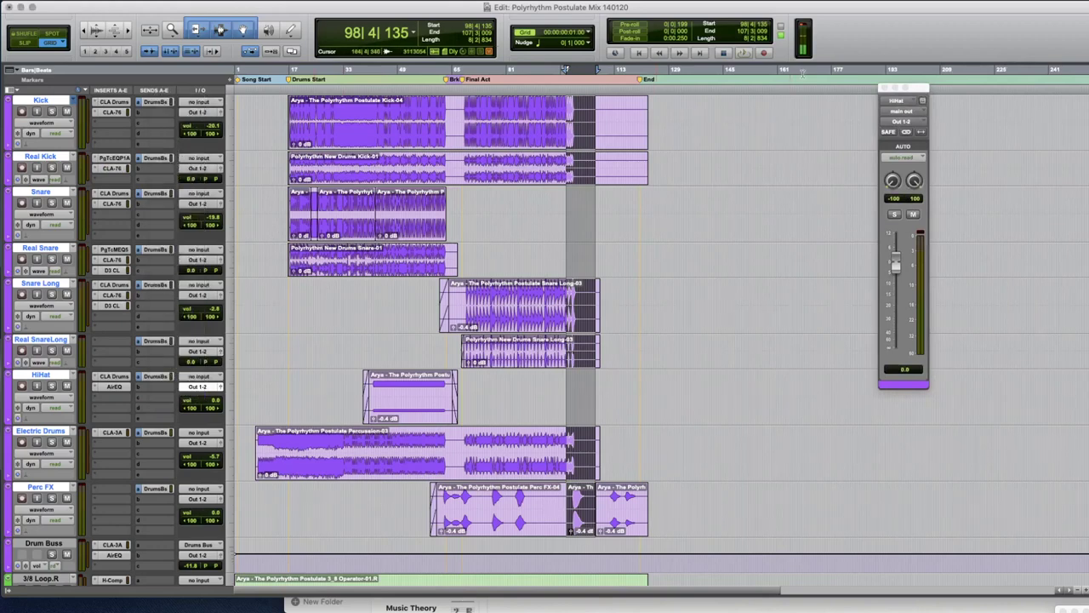
left_click(885, 88)
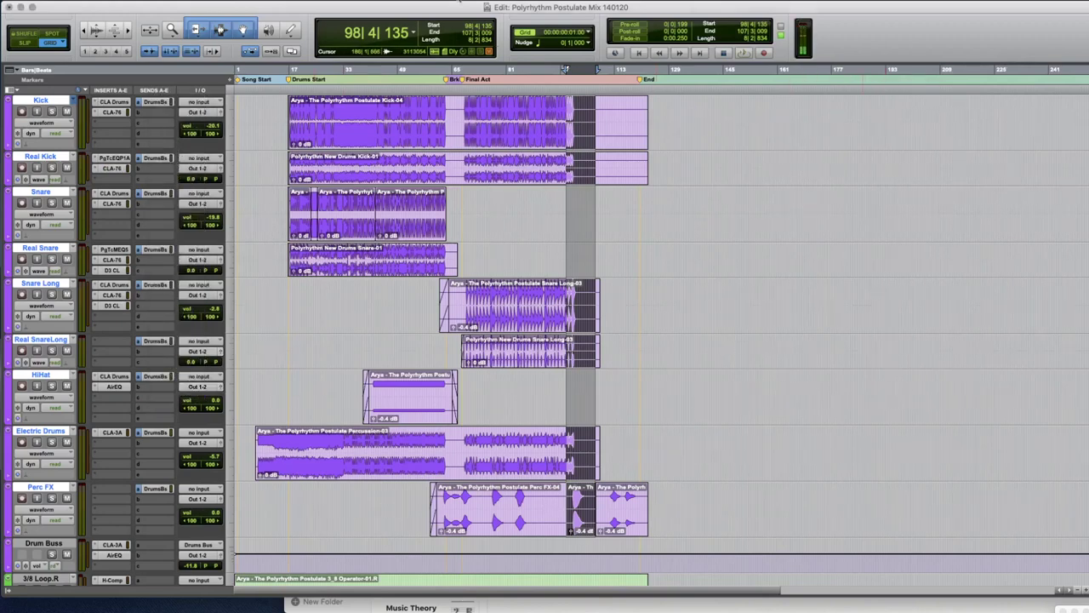
left_click(385, 6)
mouse_move(397, 10)
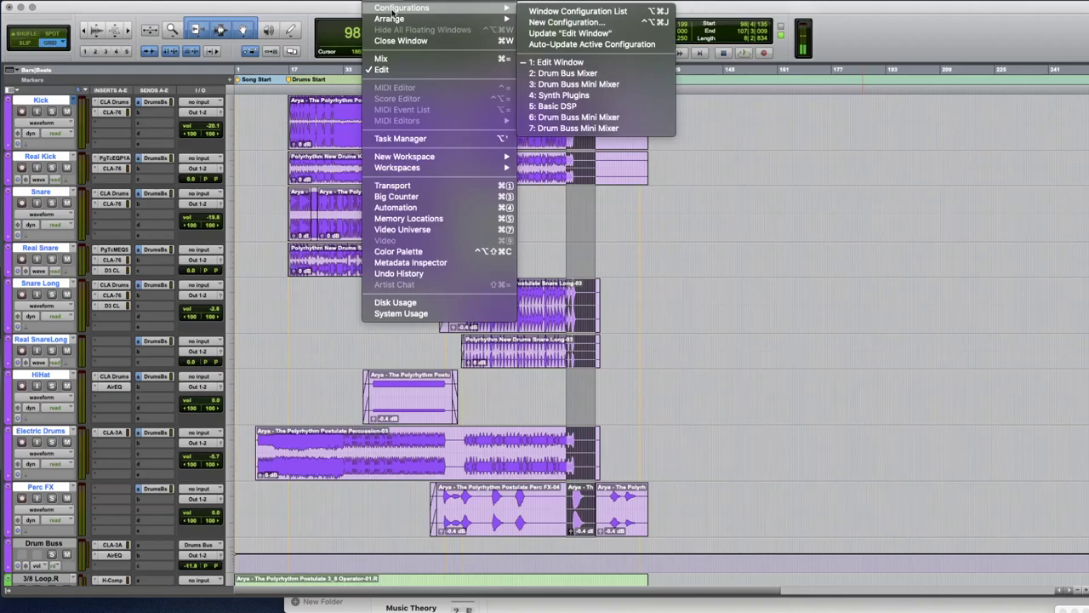
left_click(326, 12)
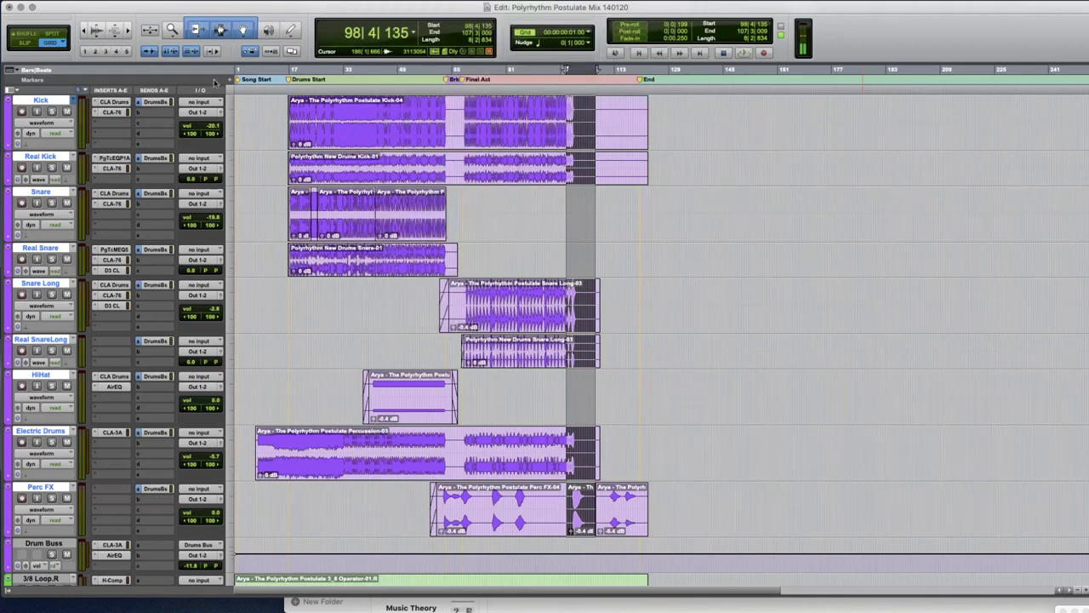
Step: View the Drums Bus send faders of Kick, Real Kick, Snare and Real Snare one after another, and close the send window
left_click(155, 103)
left_click(148, 160)
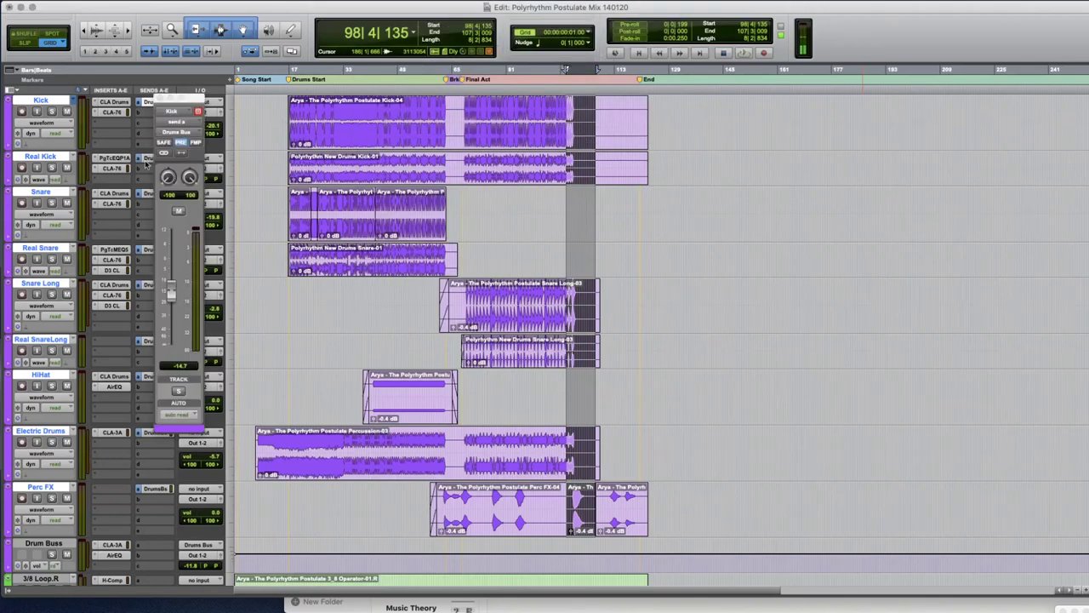
left_click(149, 194)
left_click(149, 250)
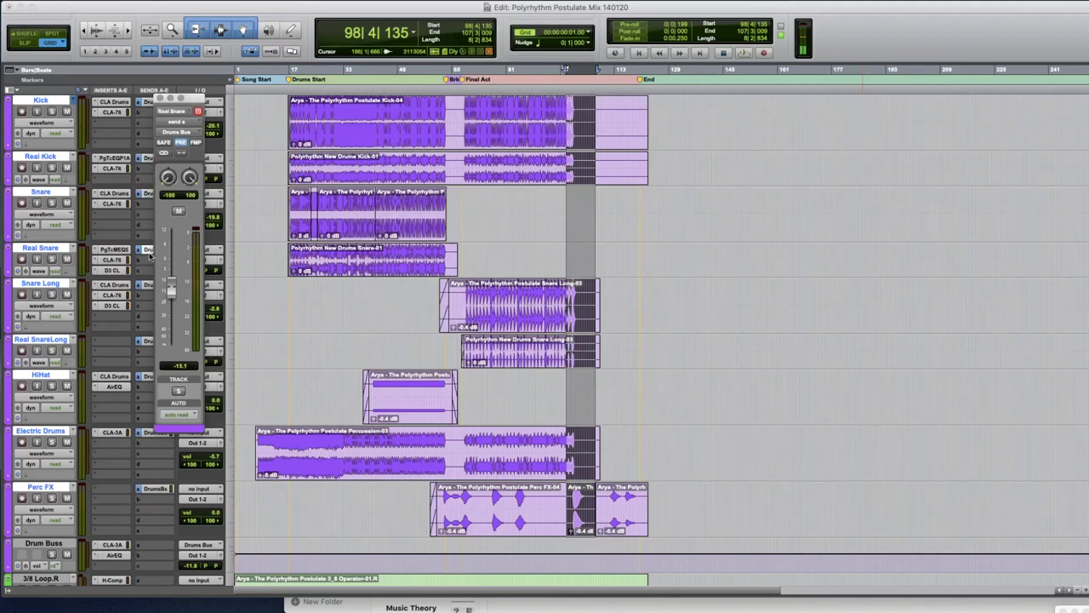
left_click(160, 99)
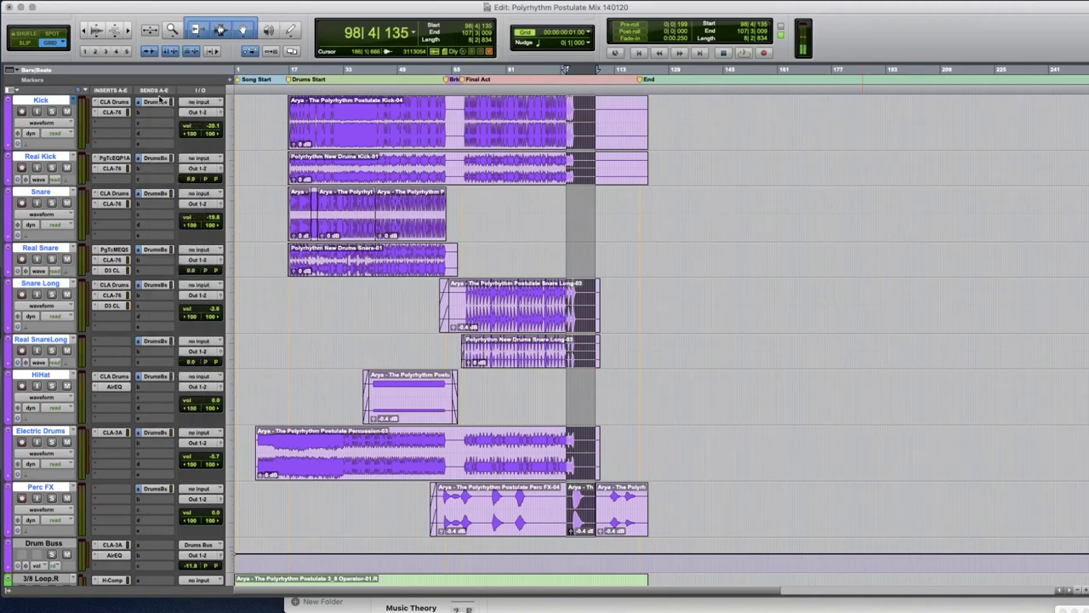
Step: Bring up the drum buss mini mixer windows and close all of them at once
key("ctrl+alt+super+w")
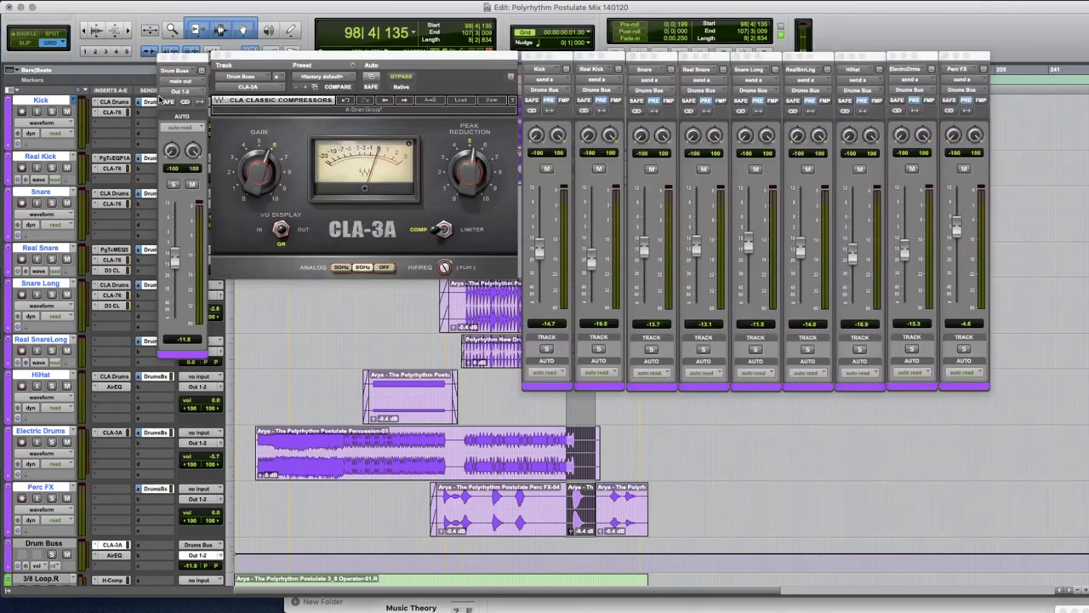
left_click(159, 99, "alt")
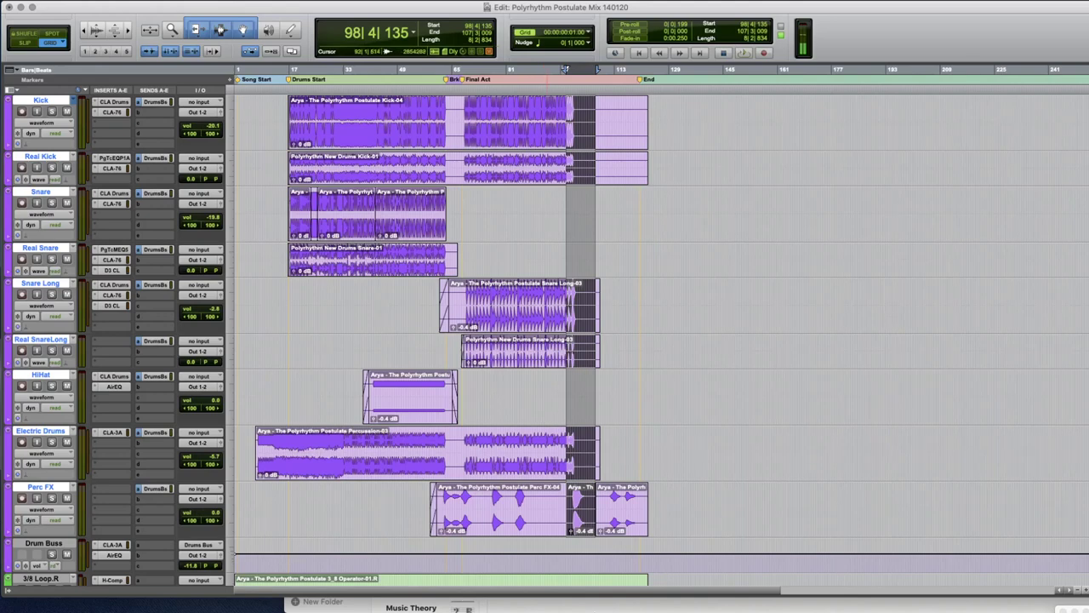
mouse_move(584, 596)
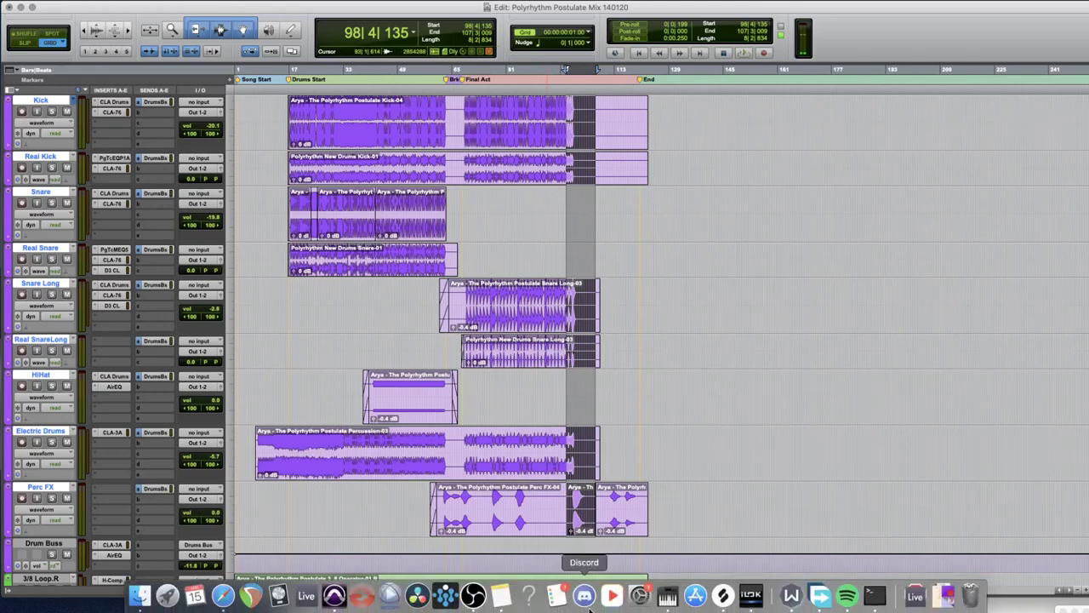